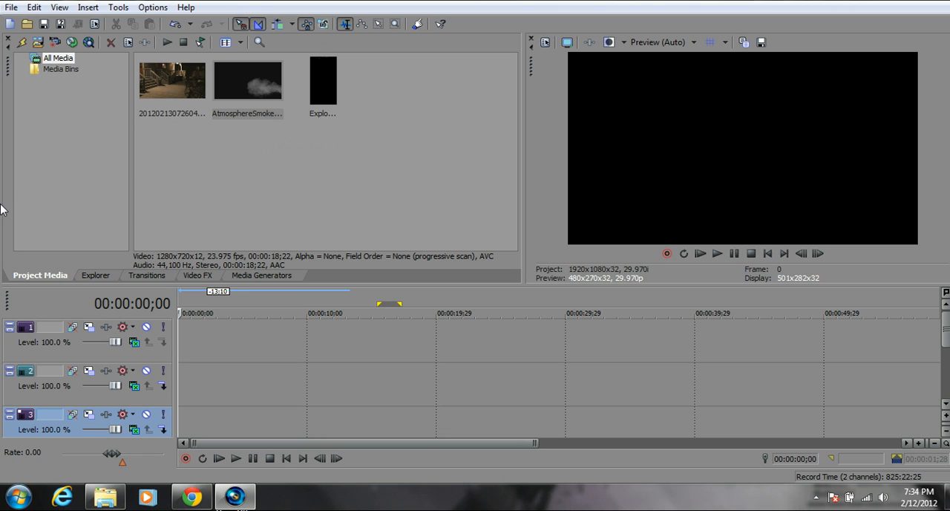
Place the 20120213072604.m2ts footage at the very beginning of the first video track.
click(173, 89)
drag(172, 115, 181, 343)
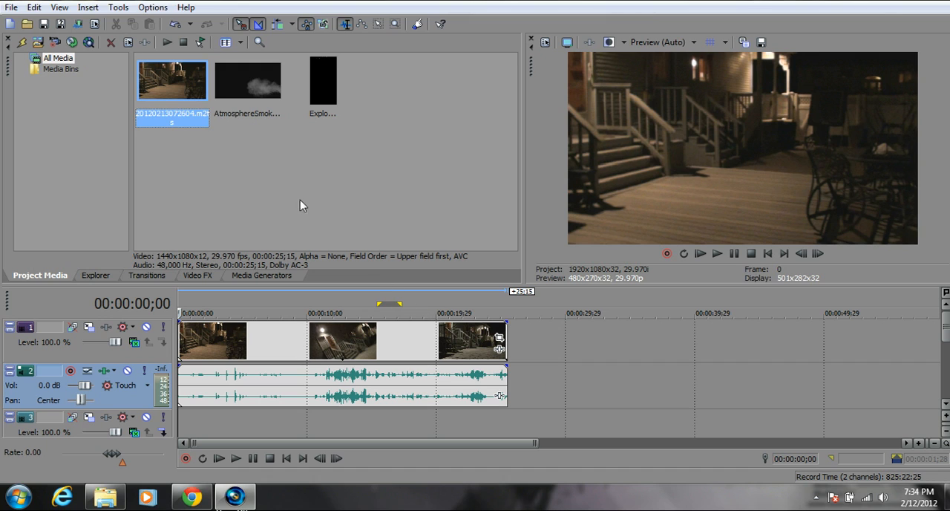
click(319, 81)
click(252, 92)
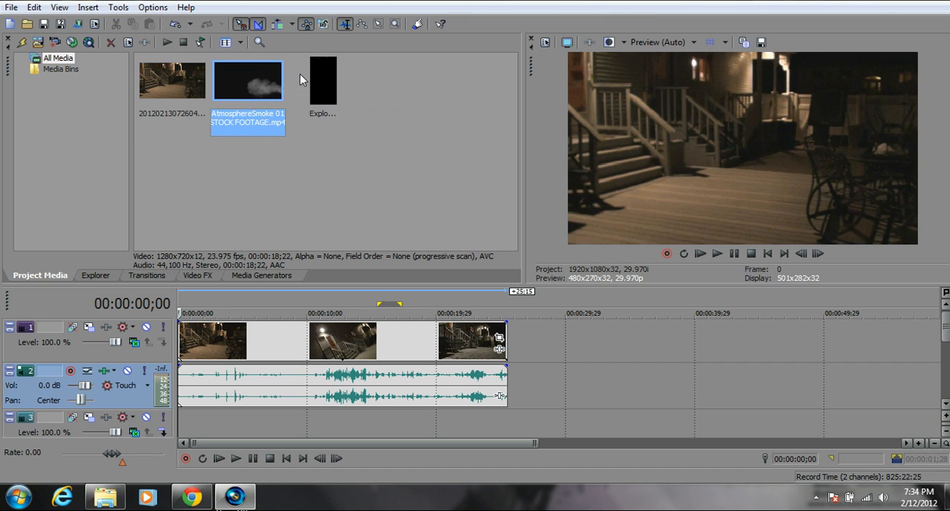
click(324, 88)
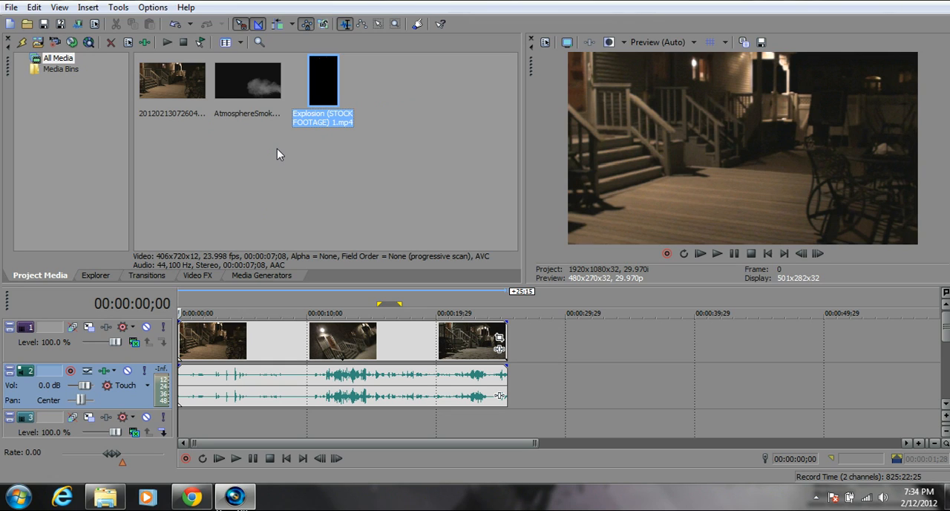
Cut about the first 12 seconds off the porch footage so the remainder begins at the timeline start, and return the playhead to 00:00:00;00.
click(334, 345)
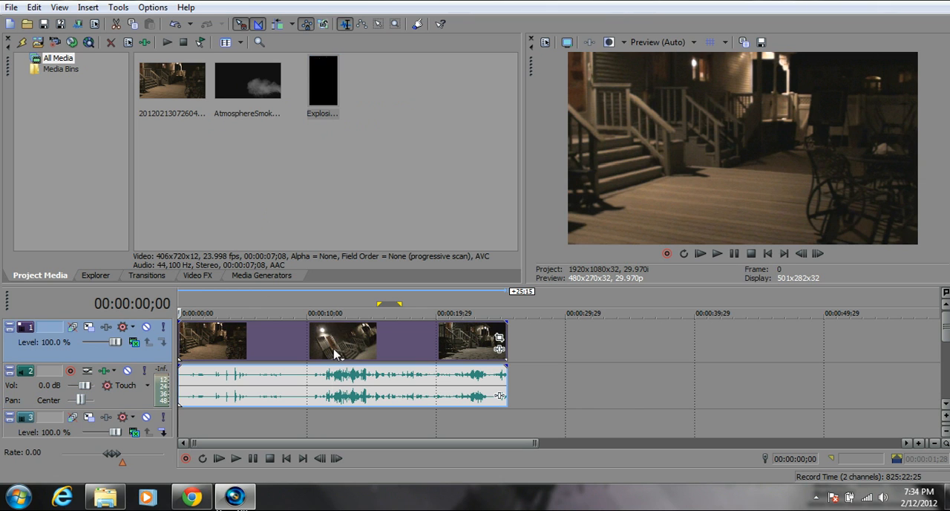
mouse_move(180, 338)
mouse_down()
mouse_move(333, 346)
mouse_move(190, 351)
mouse_up()
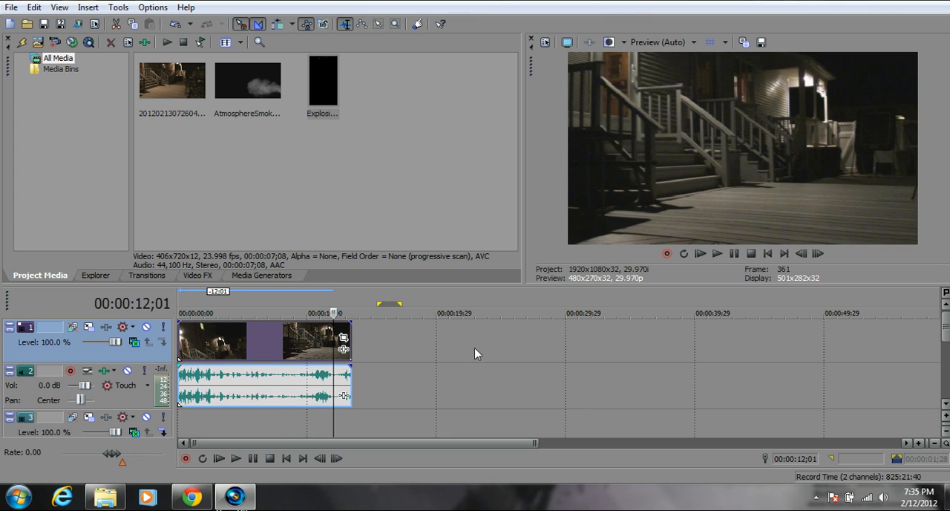
drag(335, 331, 163, 333)
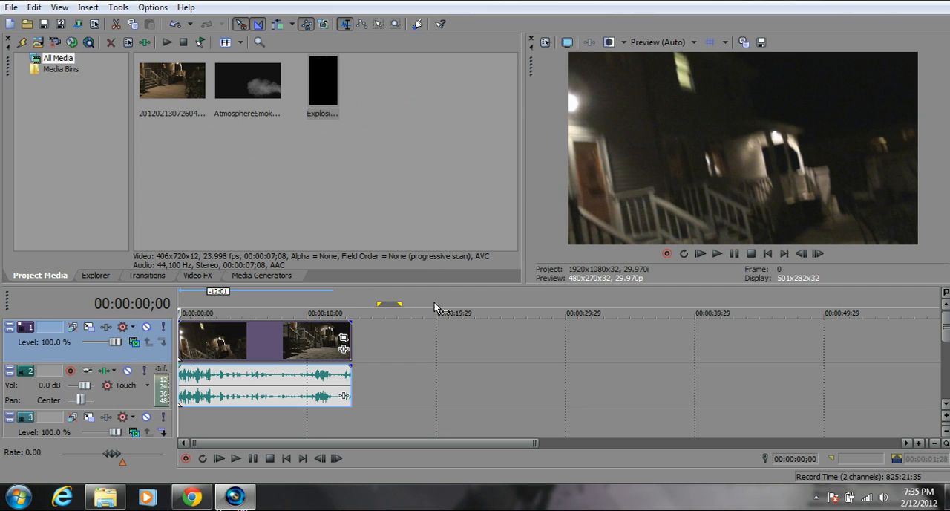
Insert a new video track above the footage and place the Explosion (STOCK FOOTAGE) 1.mp4 clip at its start.
right_click(413, 342)
click(456, 231)
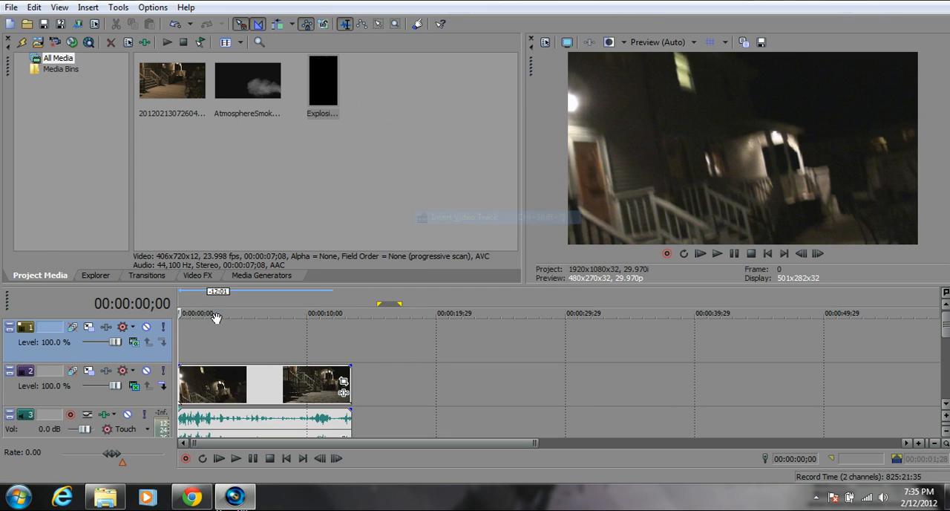
click(316, 79)
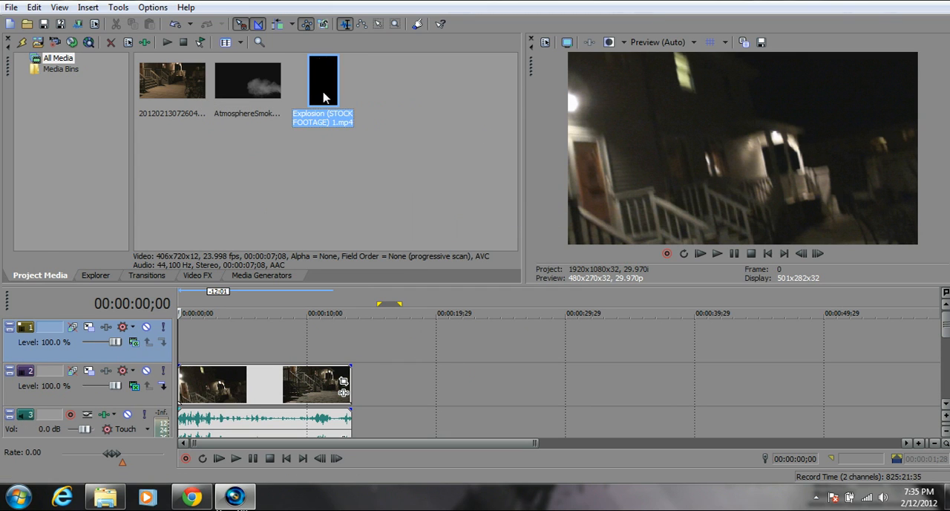
drag(323, 88, 180, 341)
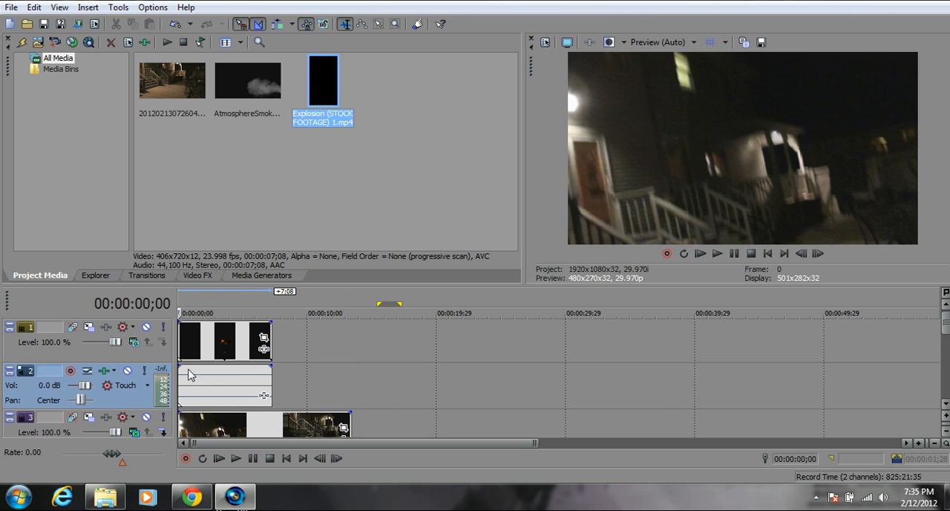
Delete the explosion's audio track and move the explosion clip to start at 00:00:03;23.
right_click(121, 402)
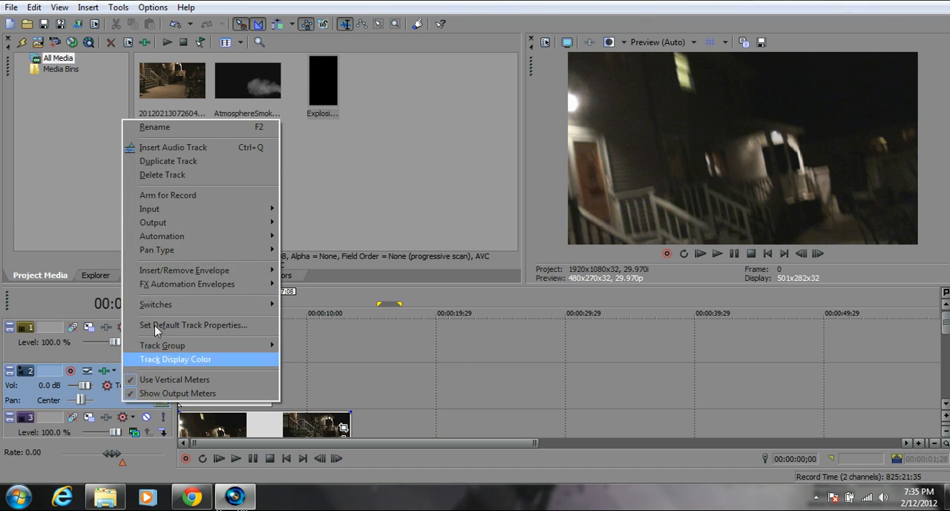
click(181, 174)
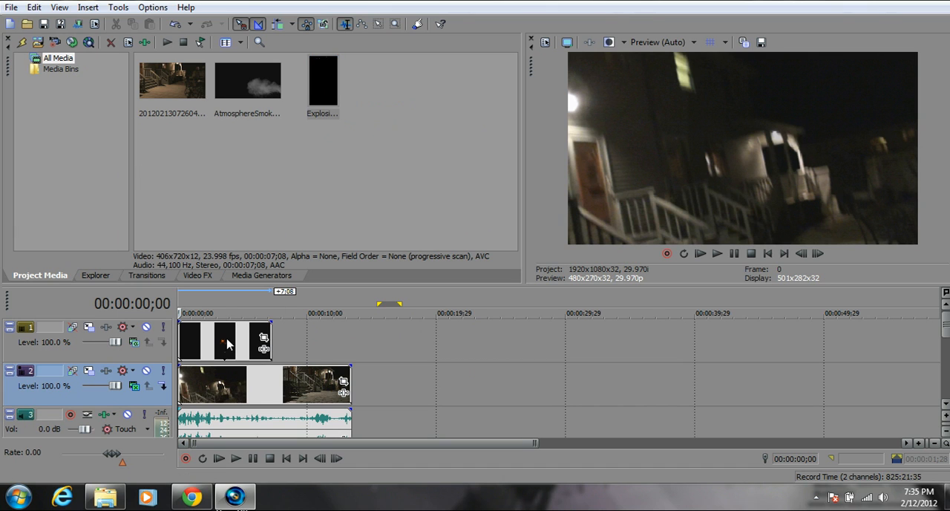
click(221, 351)
drag(211, 349, 260, 345)
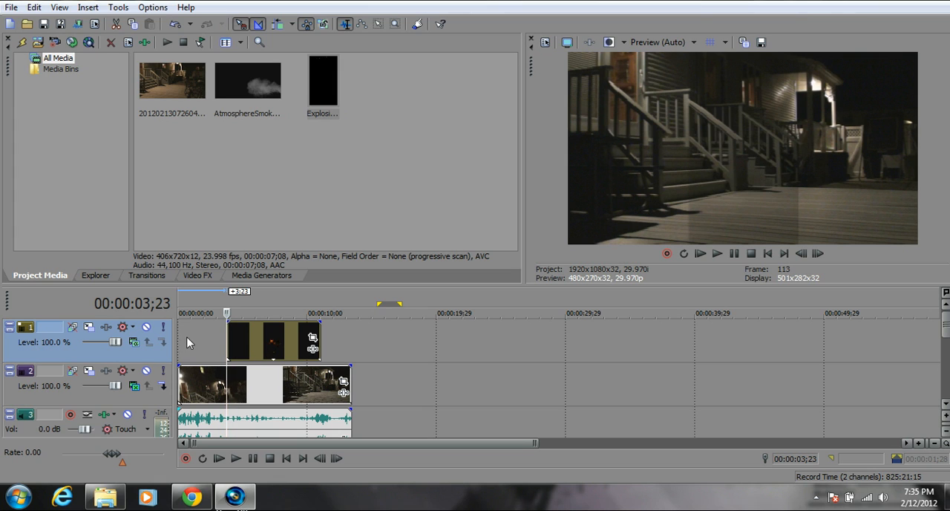
Play back the explosion over the footage, then return the playhead to the explosion clip's start.
click(718, 254)
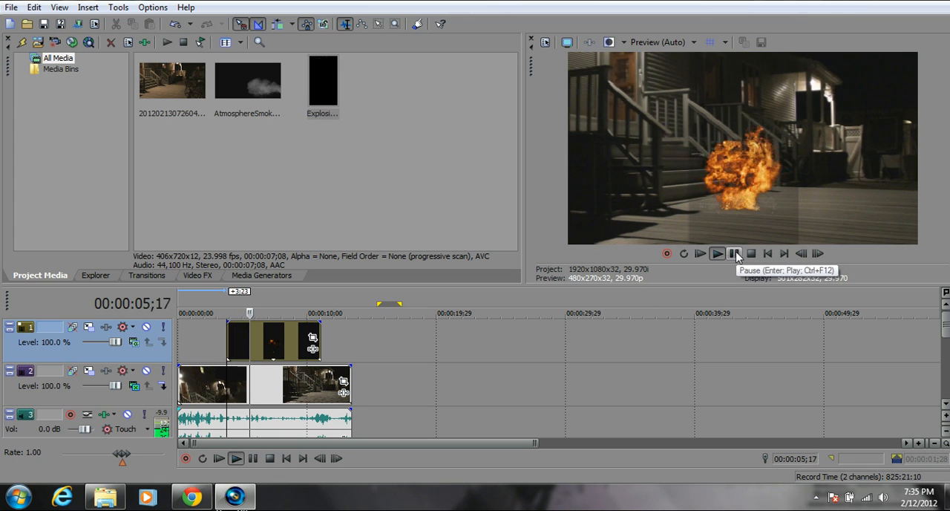
click(735, 253)
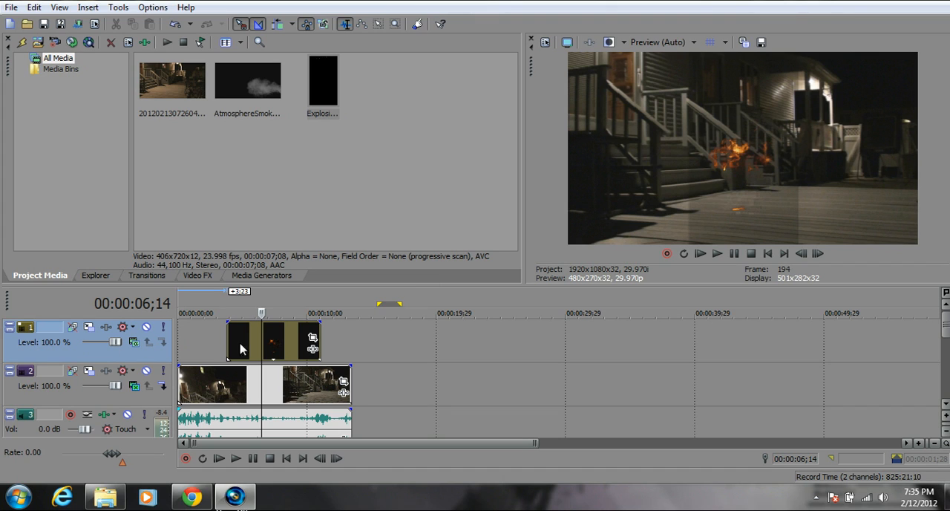
drag(262, 337, 228, 339)
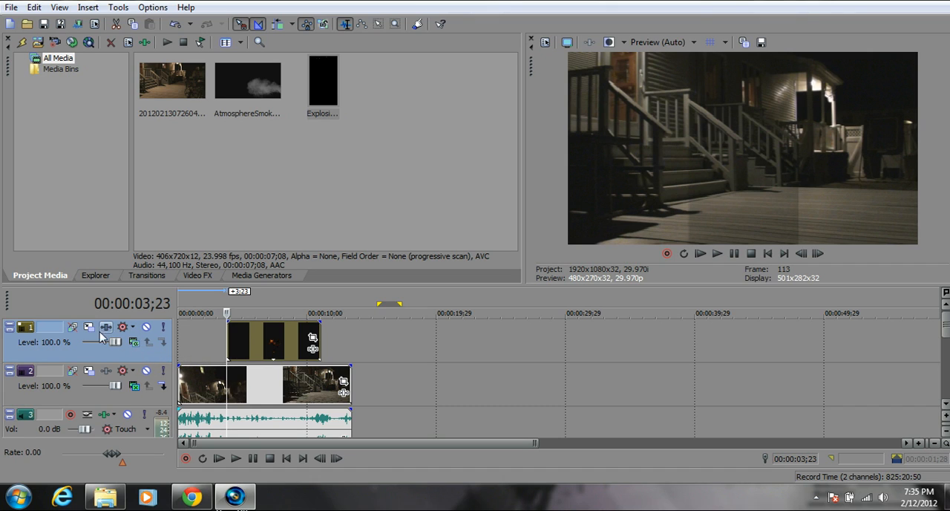
Set the explosion track's compositing mode to Screen and play back the blended explosion.
click(135, 346)
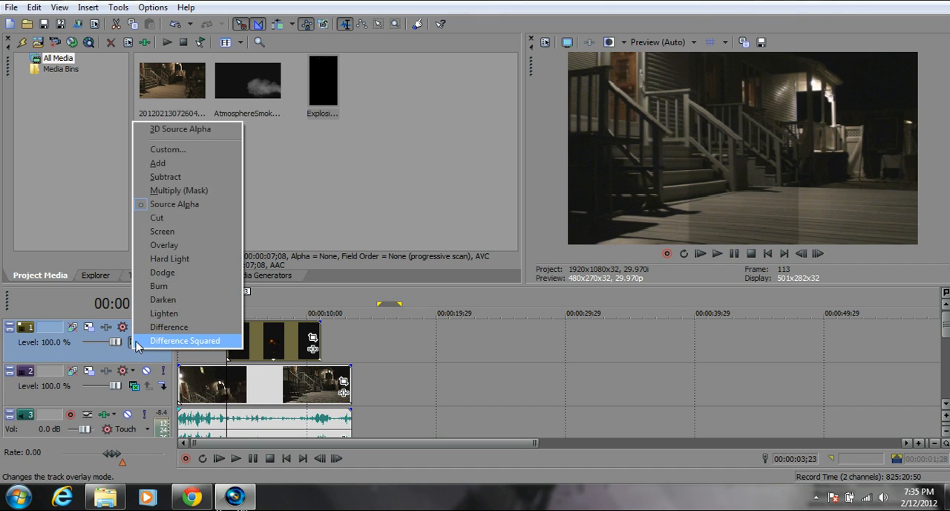
click(161, 233)
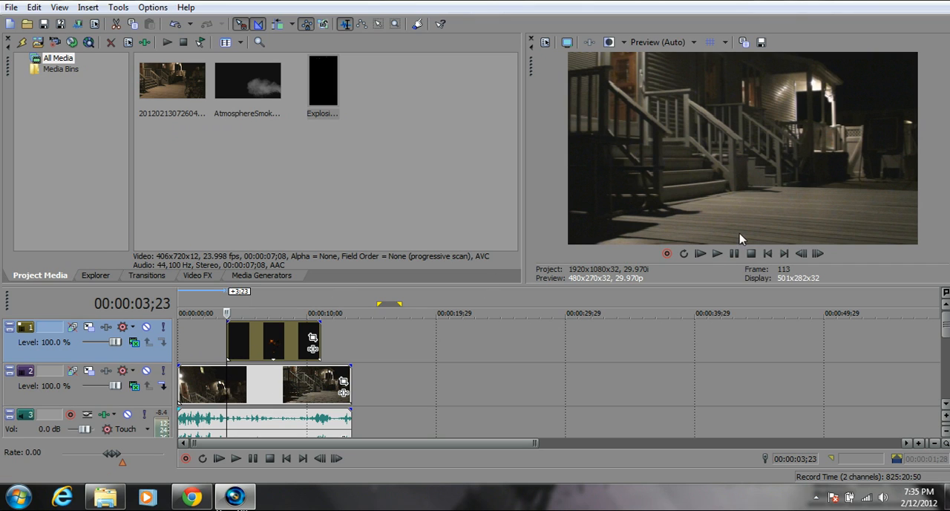
click(717, 253)
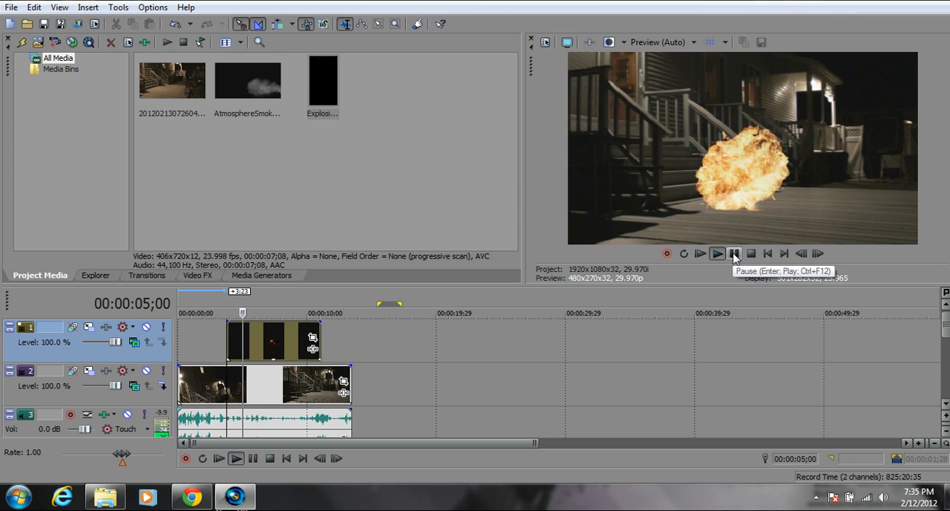
click(734, 253)
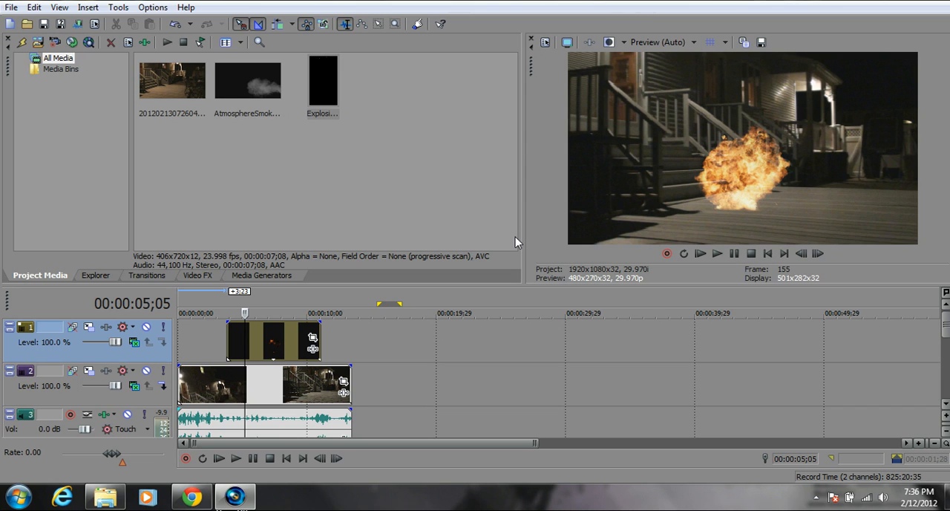
Add the Sony Chroma Keyer effect to the explosion clip and reposition its settings window.
click(313, 348)
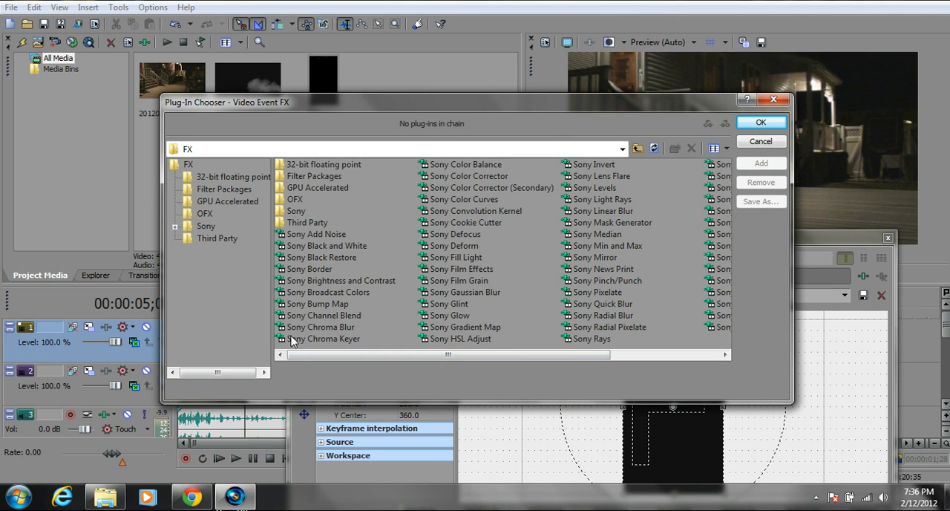
click(333, 340)
click(333, 340)
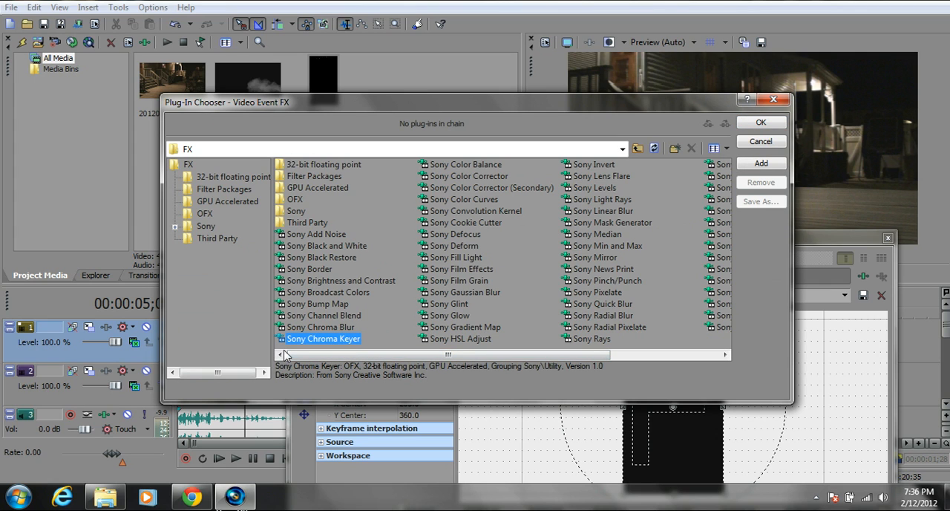
click(763, 124)
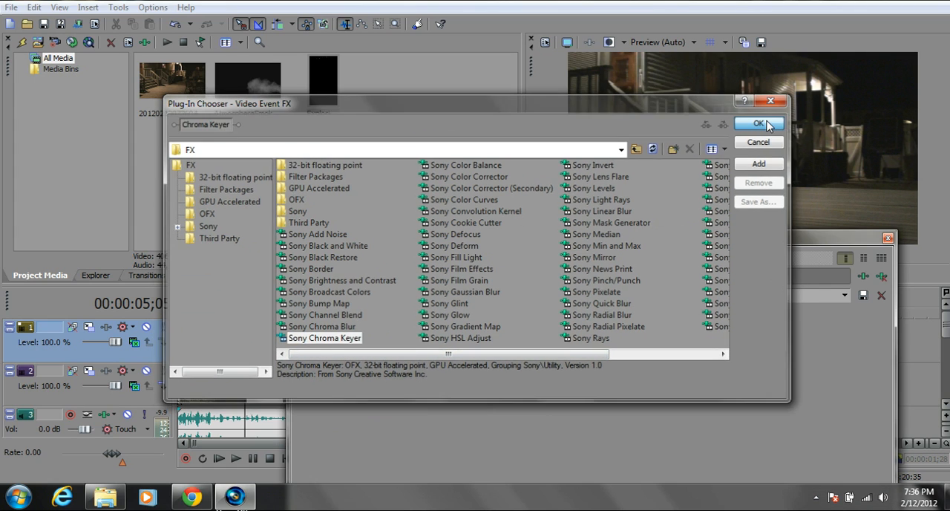
drag(494, 228, 545, 148)
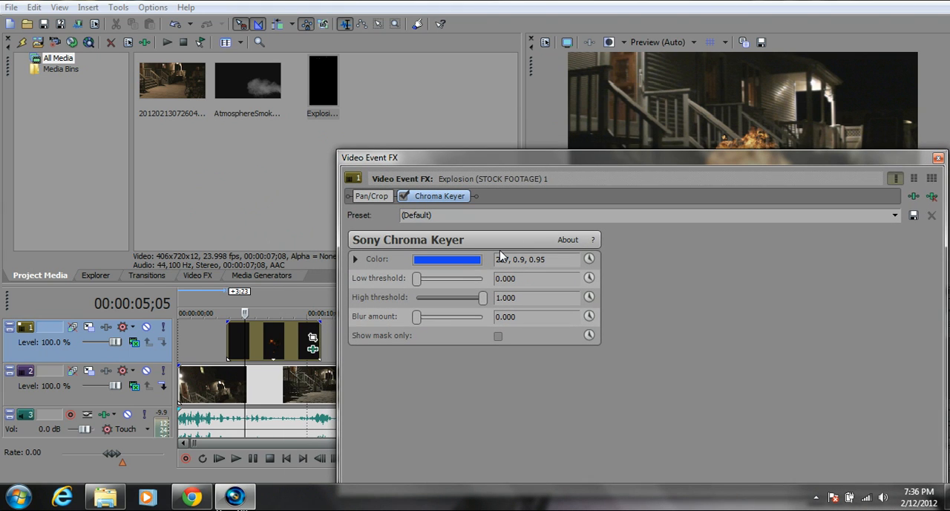
Set the Chroma Keyer's key color to black (0, 0.0, 0.0).
click(452, 262)
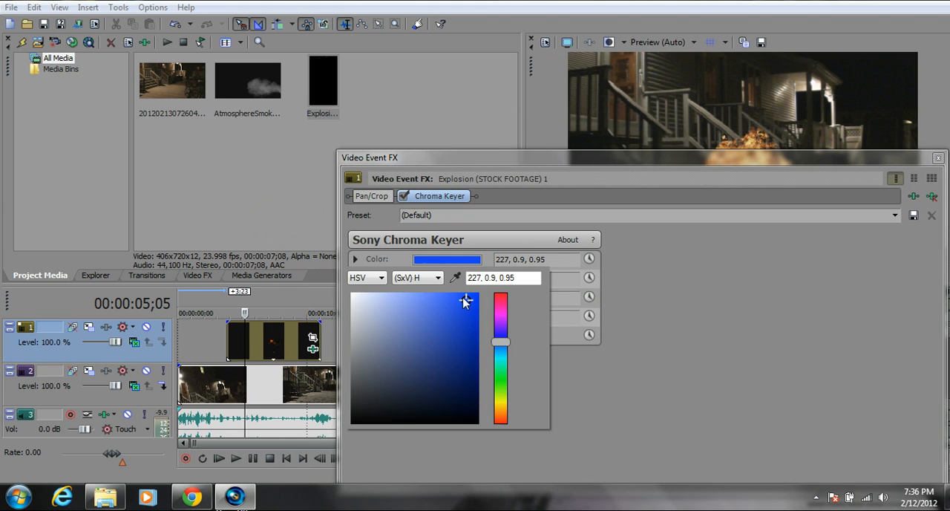
drag(465, 300, 350, 428)
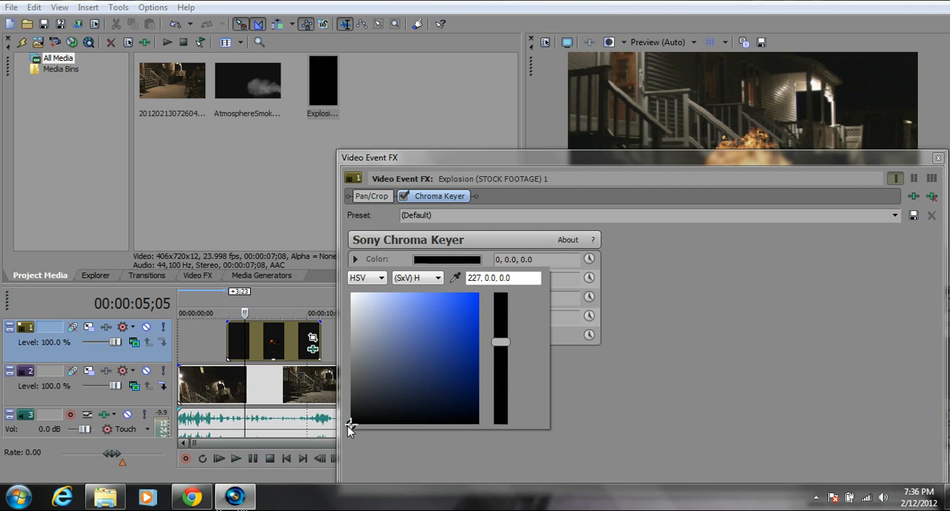
click(354, 260)
click(354, 259)
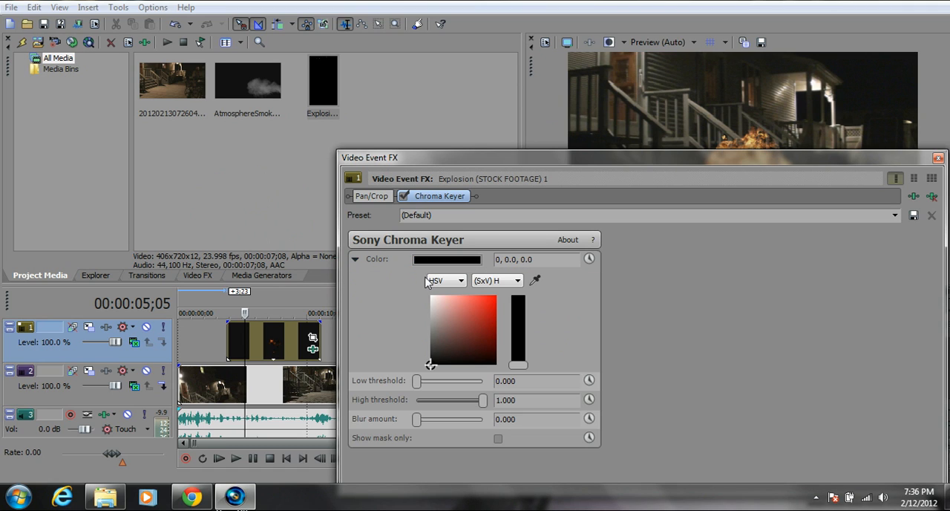
click(356, 259)
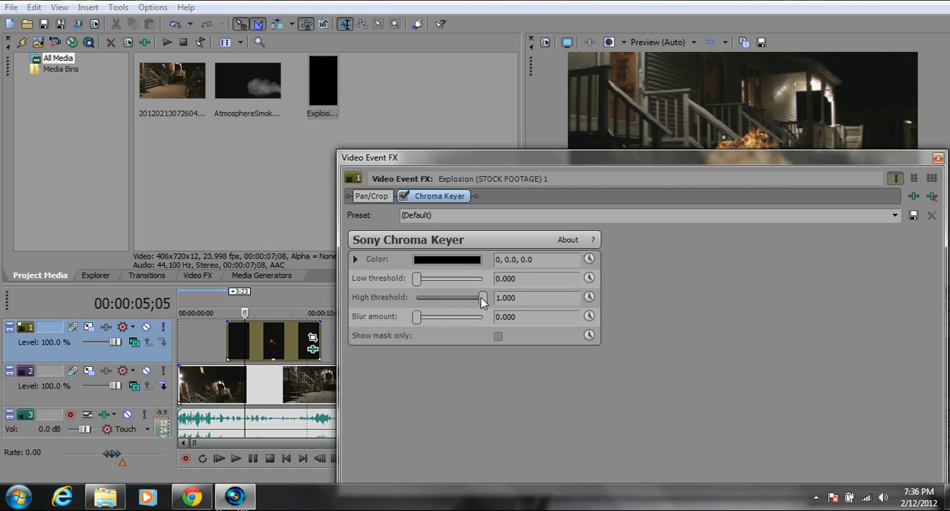
Lower the Chroma Keyer's high threshold to 0.505 and play back the explosion from 00:00:02;24.
drag(482, 298, 450, 301)
click(938, 157)
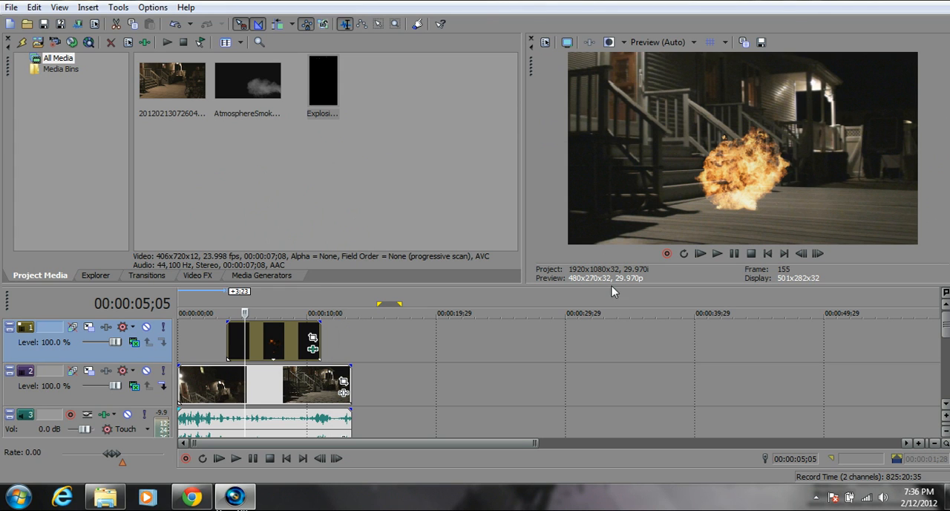
drag(252, 334, 219, 333)
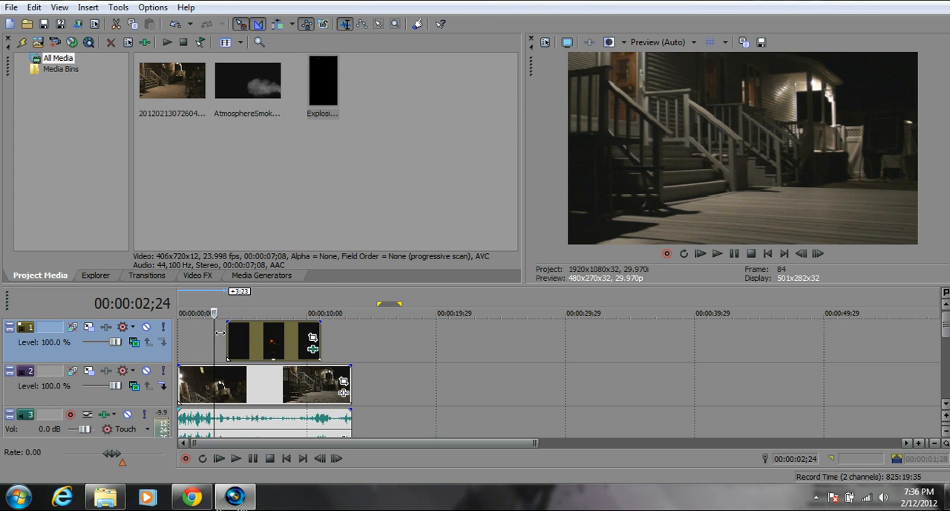
click(717, 254)
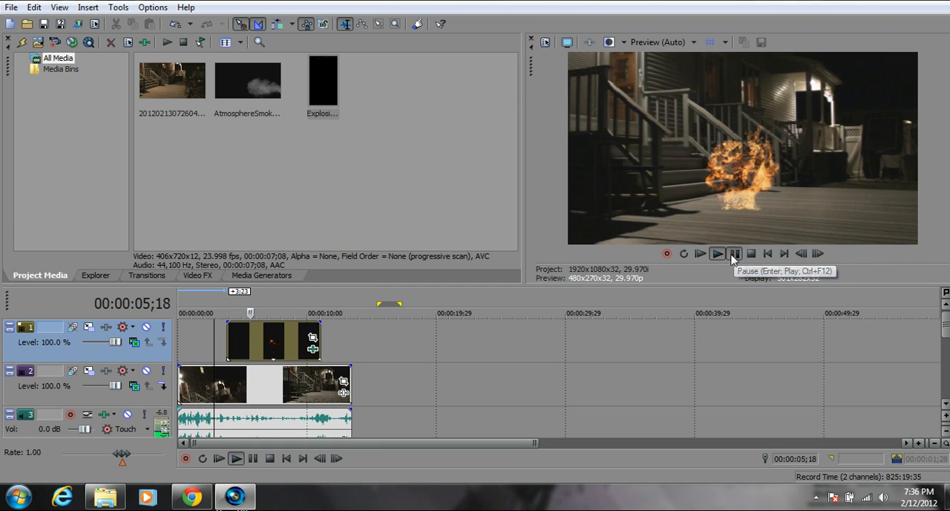
click(734, 254)
Reduce the Chroma Keyer's high threshold further to about its minimum and play back the explosion from 00:00:03;23.
click(313, 337)
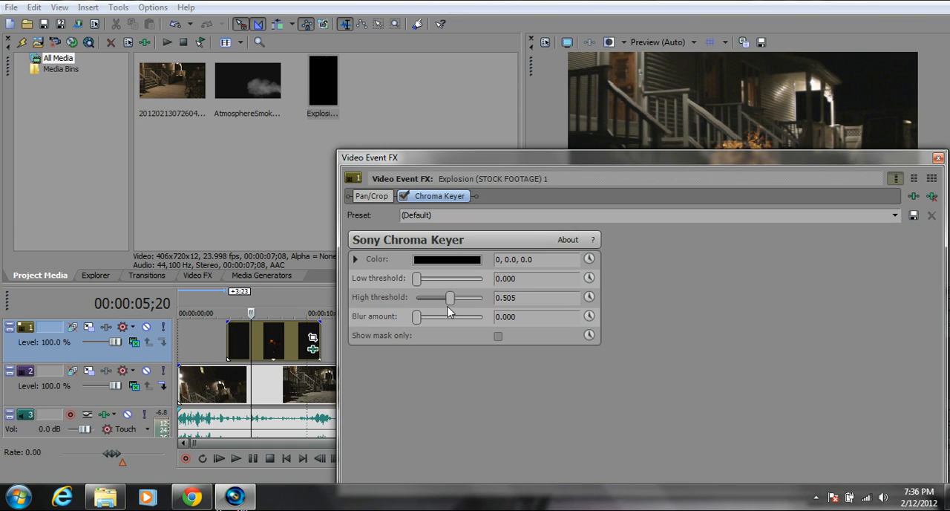
drag(448, 306, 417, 298)
click(938, 158)
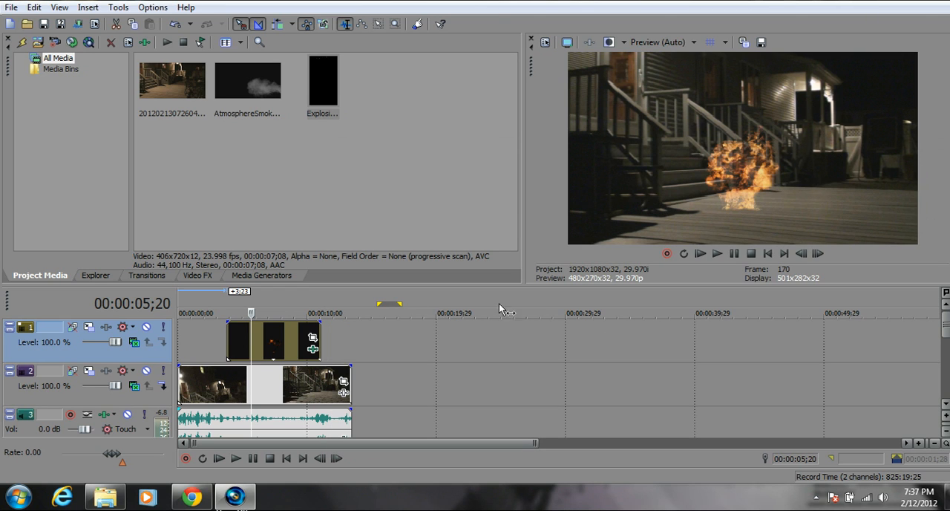
drag(251, 313, 226, 313)
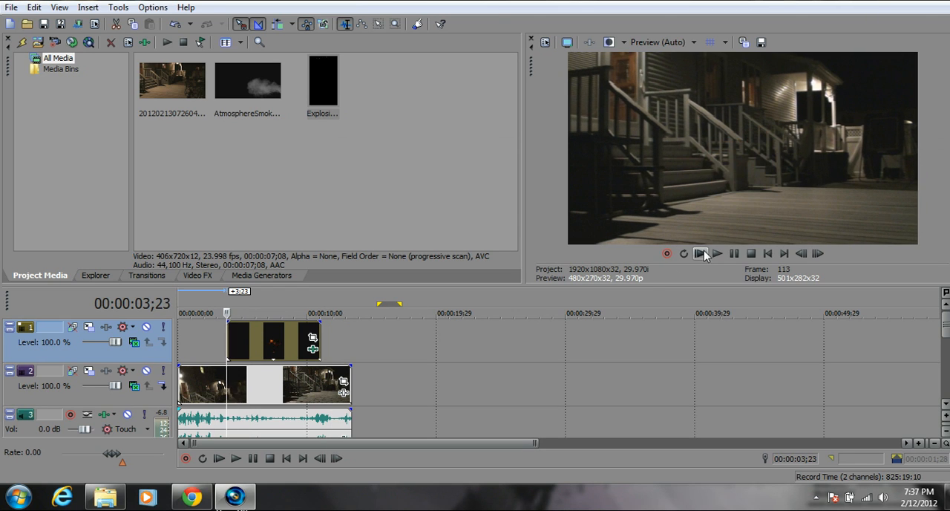
click(717, 253)
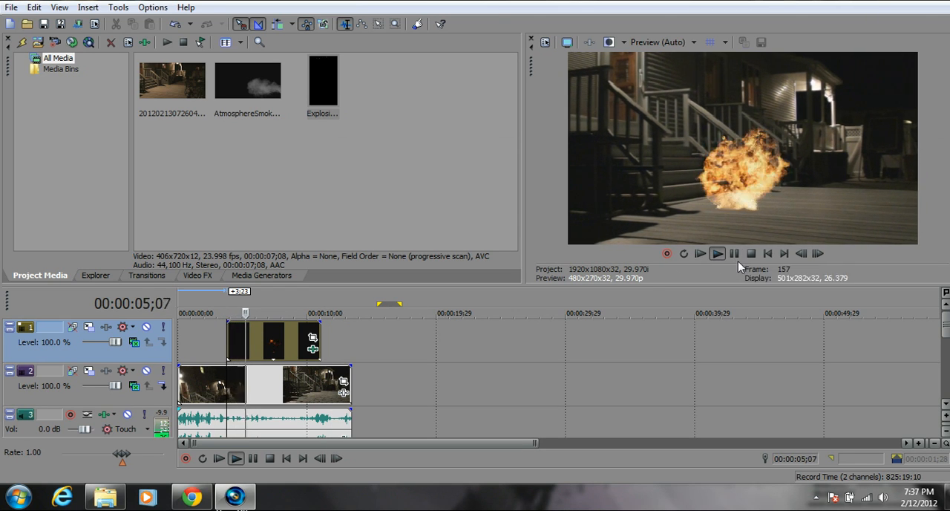
click(734, 254)
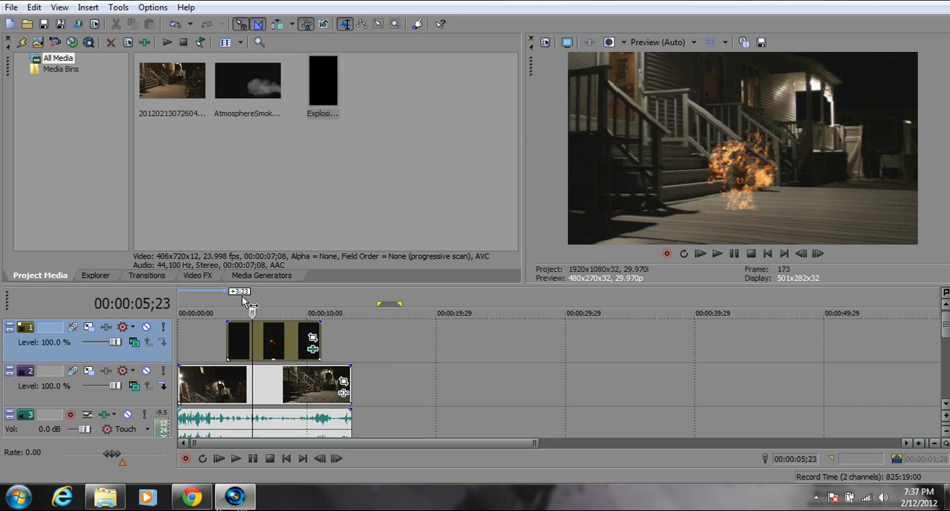
Insert an empty video track above the explosion clip's track.
drag(249, 332, 217, 333)
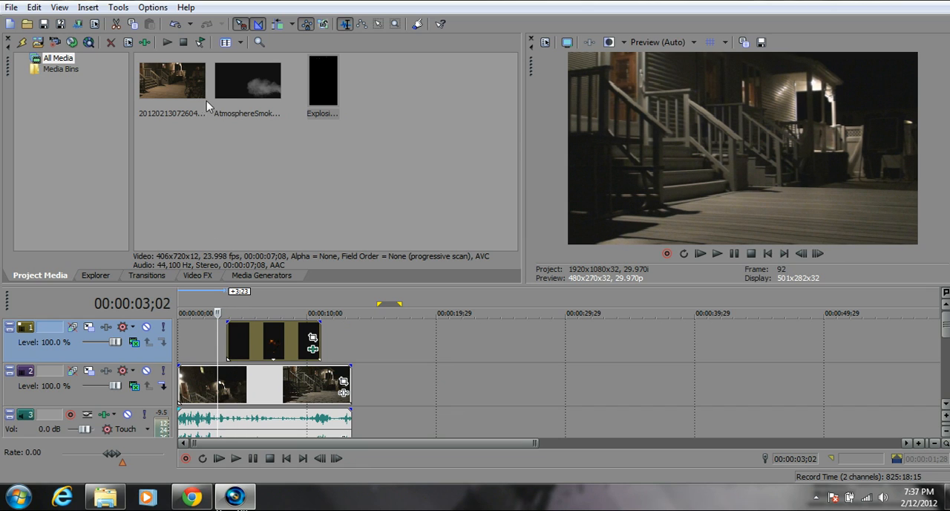
click(237, 104)
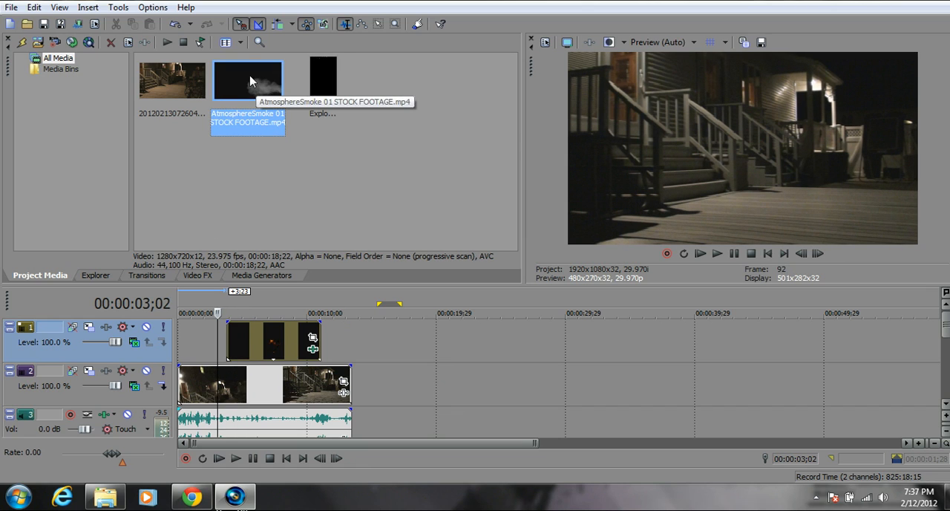
click(377, 337)
right_click(377, 337)
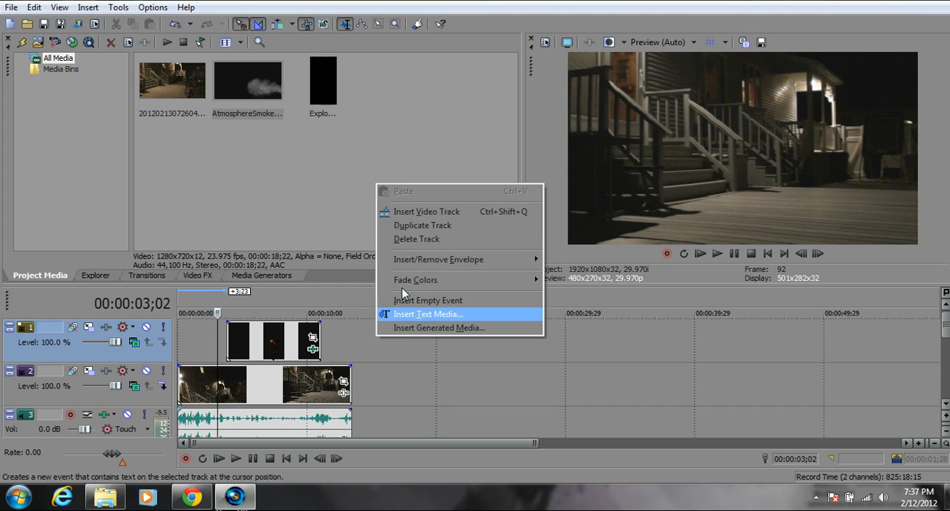
click(433, 212)
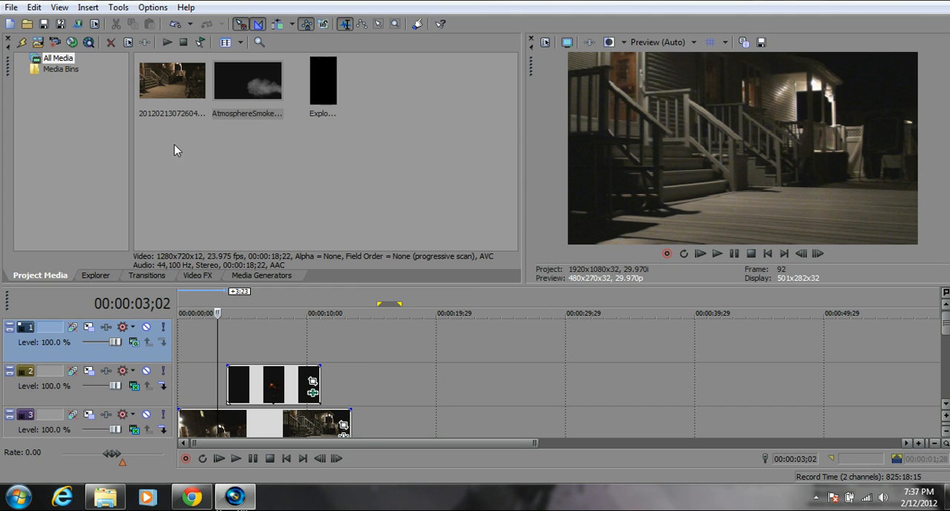
Place the AtmosphereSmoke clip on the empty top track, aligned with the explosion clip's start, and delete the smoke's audio track.
click(245, 86)
drag(238, 166, 239, 340)
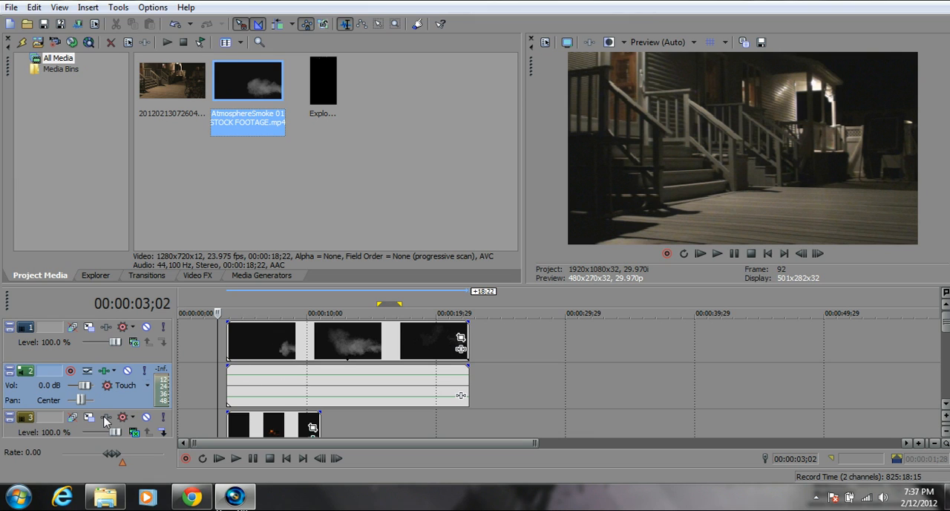
right_click(121, 396)
click(177, 164)
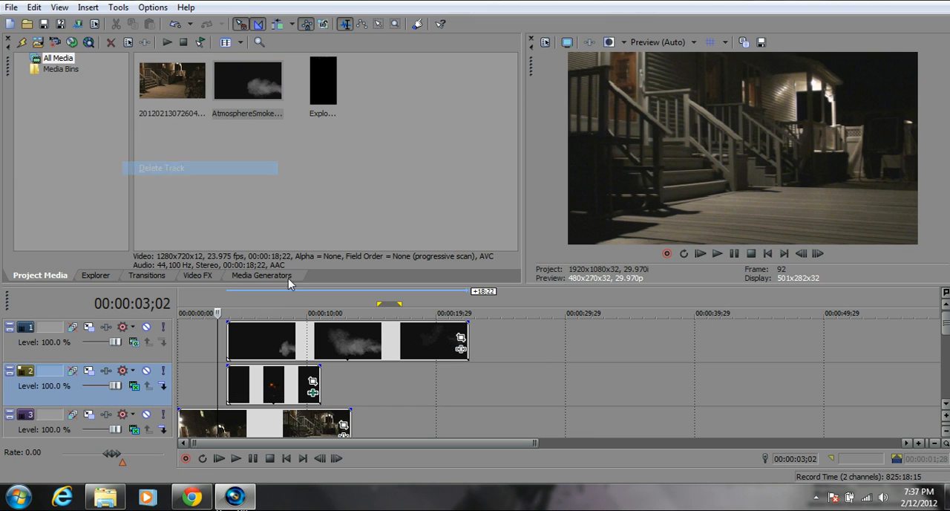
Set the smoke track's compositing mode to Screen and scrub from the explosion to about 00:00:07;09 to check the blend.
click(250, 339)
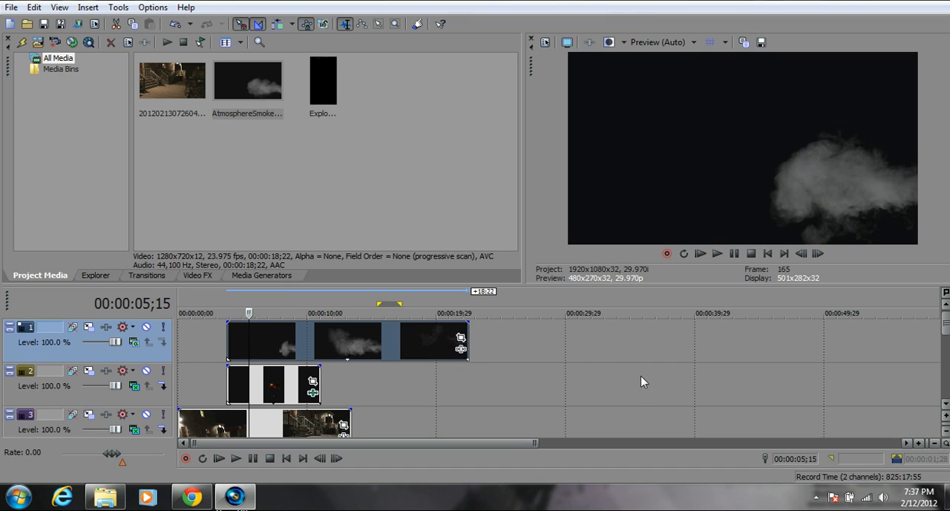
click(134, 344)
click(174, 236)
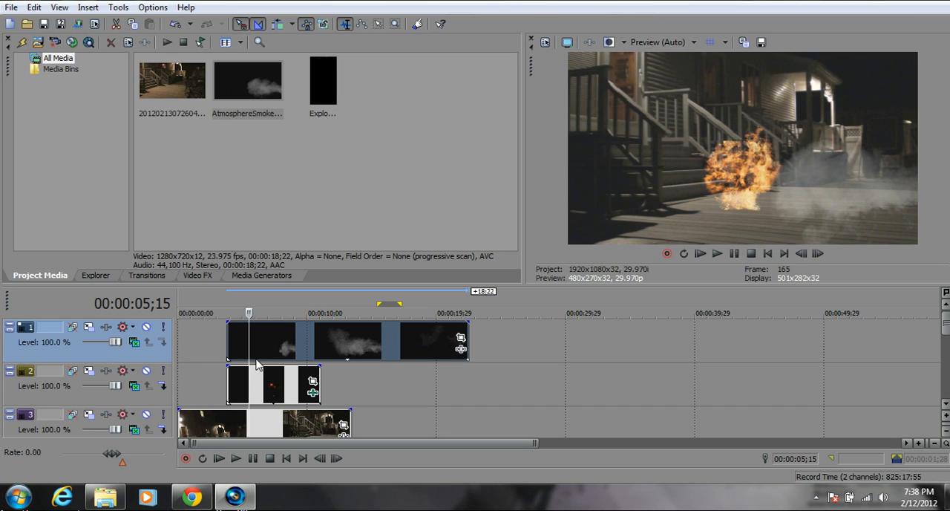
drag(248, 343, 274, 342)
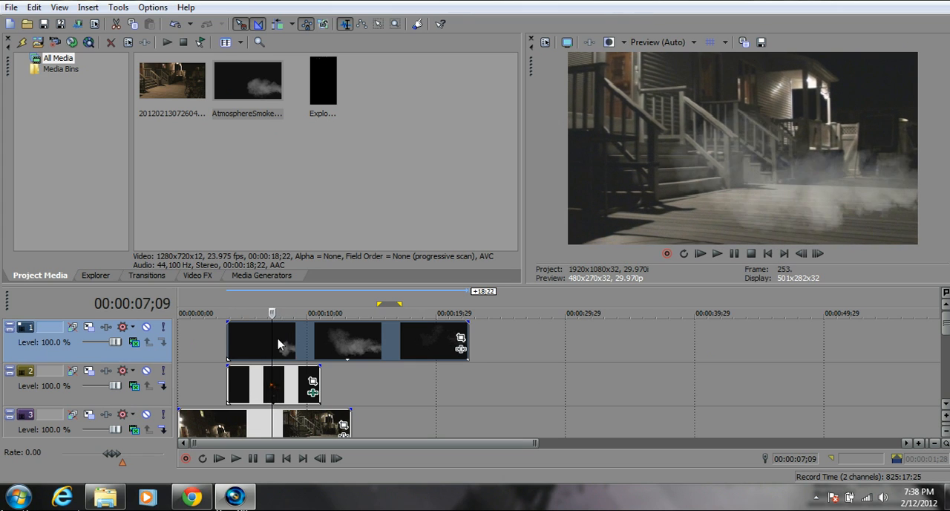
Rotate the smoke clip's Pan/Crop frame to -90 degrees and move it so the smoke rises over the explosion spot.
click(460, 341)
drag(669, 162, 647, 252)
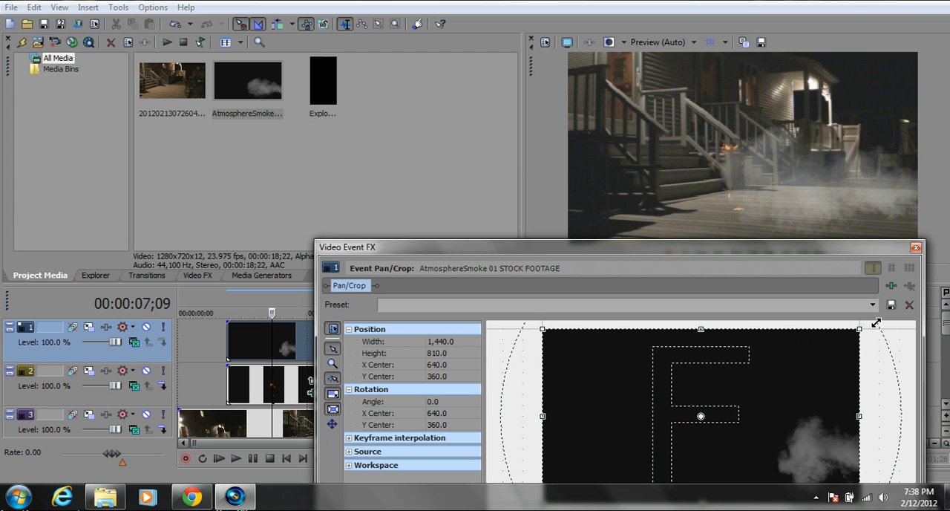
drag(876, 323, 911, 302)
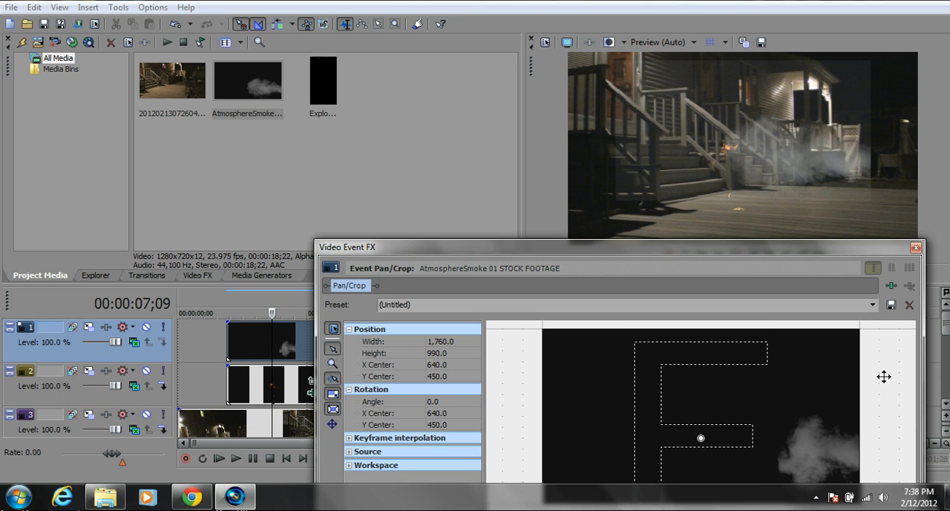
drag(883, 376, 491, 332)
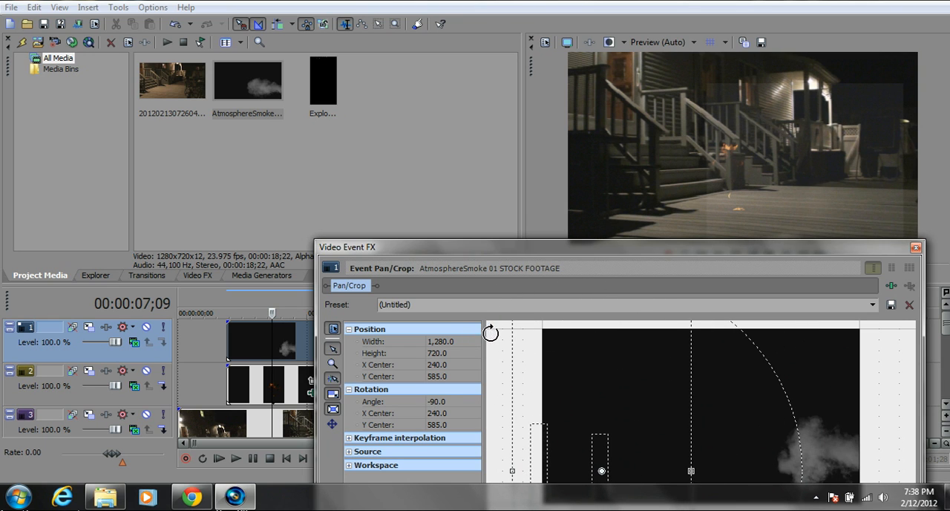
drag(598, 369, 796, 334)
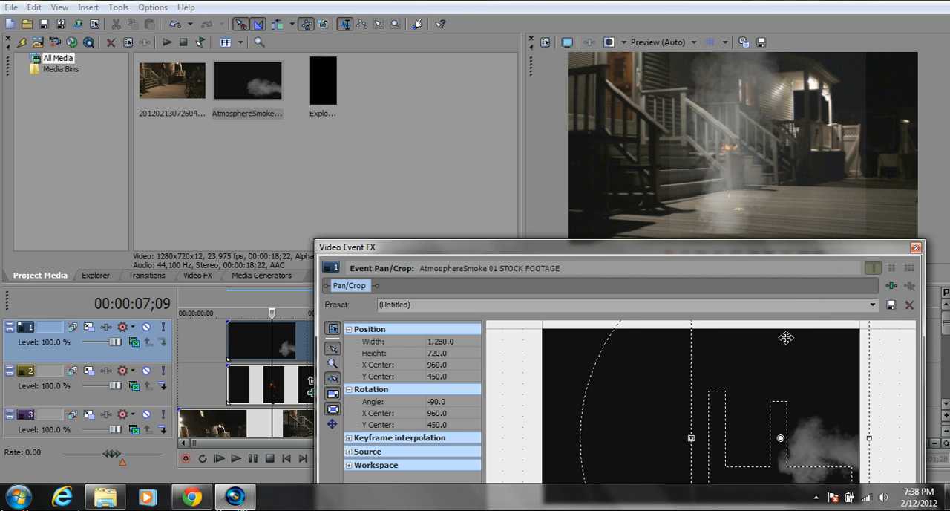
drag(795, 335, 795, 343)
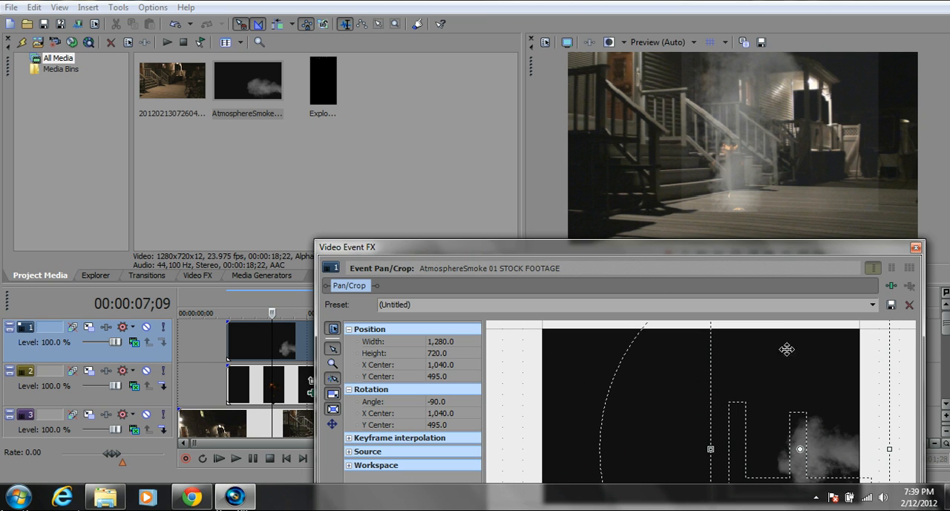
Enlarge the smoke's Pan/Crop frame to 1,920 by 1,080 and center it at X 880, Y 495 over the explosion spot.
drag(800, 254, 744, 257)
drag(779, 377, 780, 455)
drag(834, 375, 914, 295)
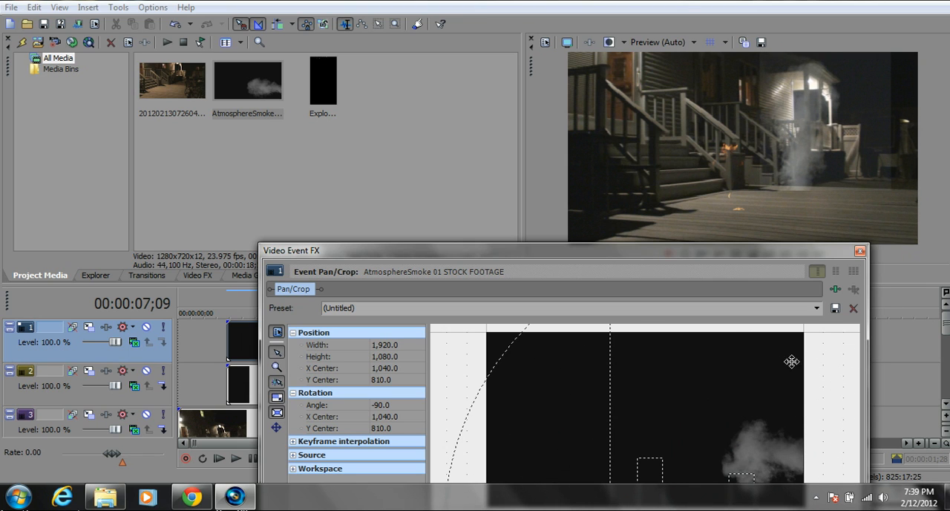
drag(786, 352, 743, 296)
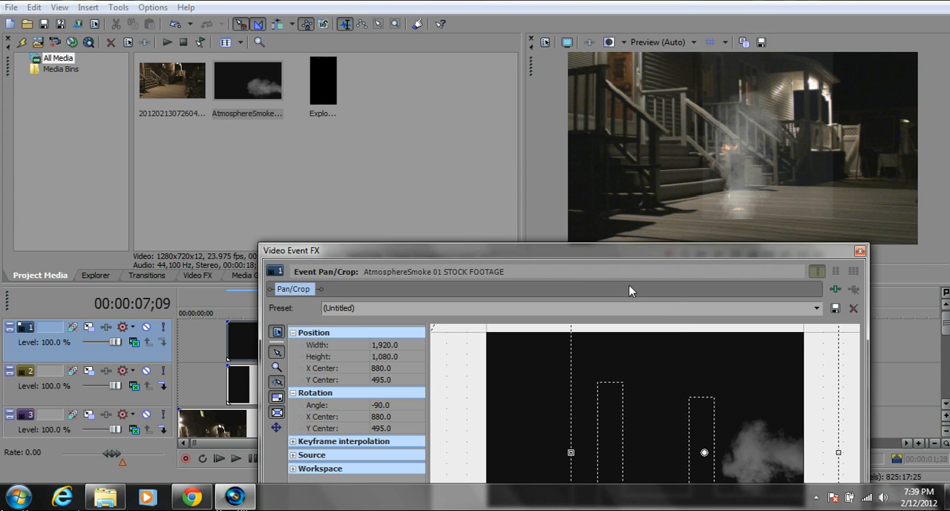
click(860, 252)
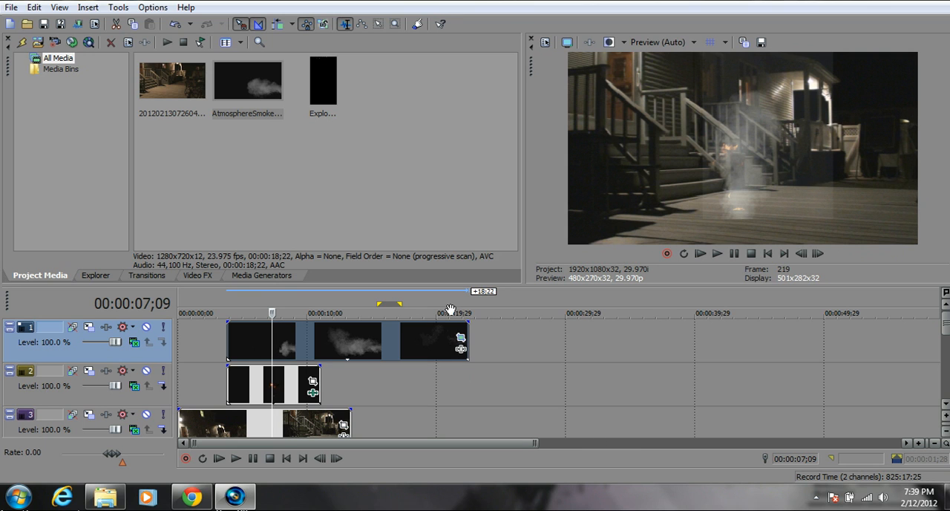
click(461, 347)
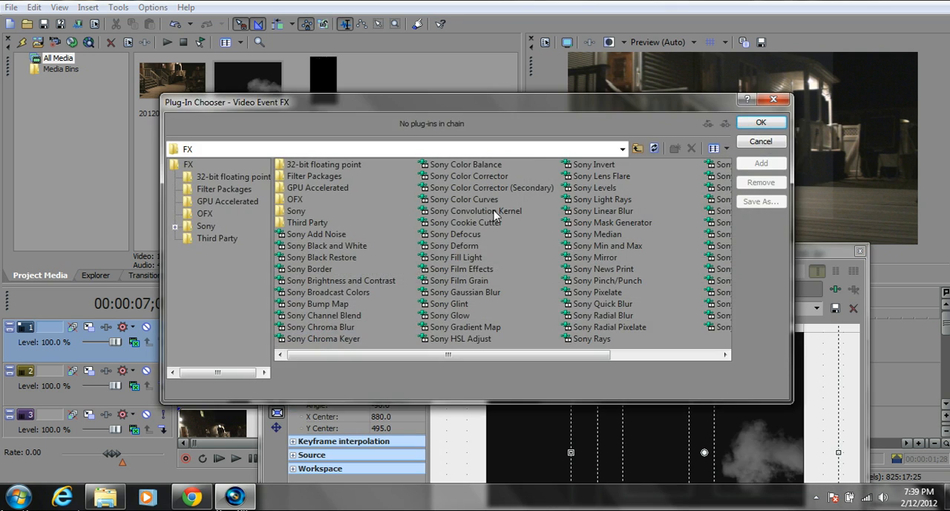
click(774, 99)
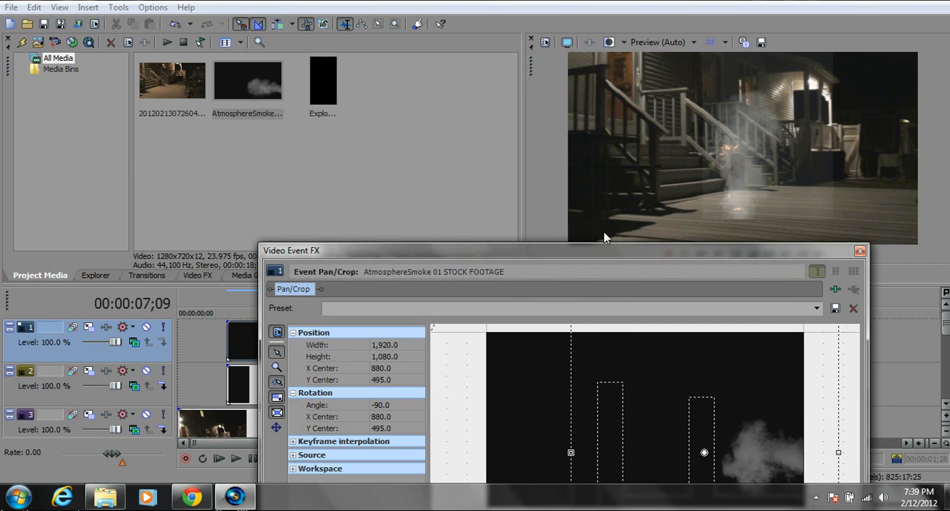
drag(601, 256, 624, 128)
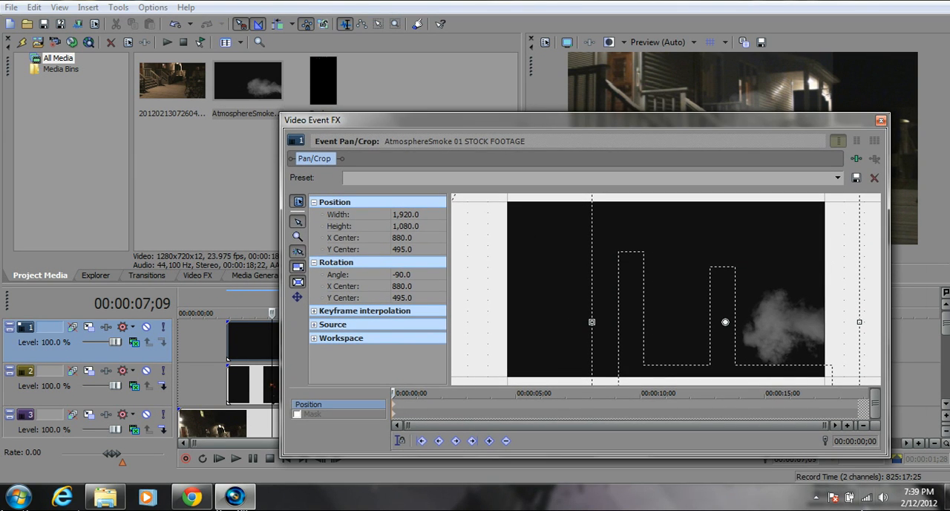
click(881, 121)
Add the Sony Chroma Keyer effect to the smoke clip.
click(463, 352)
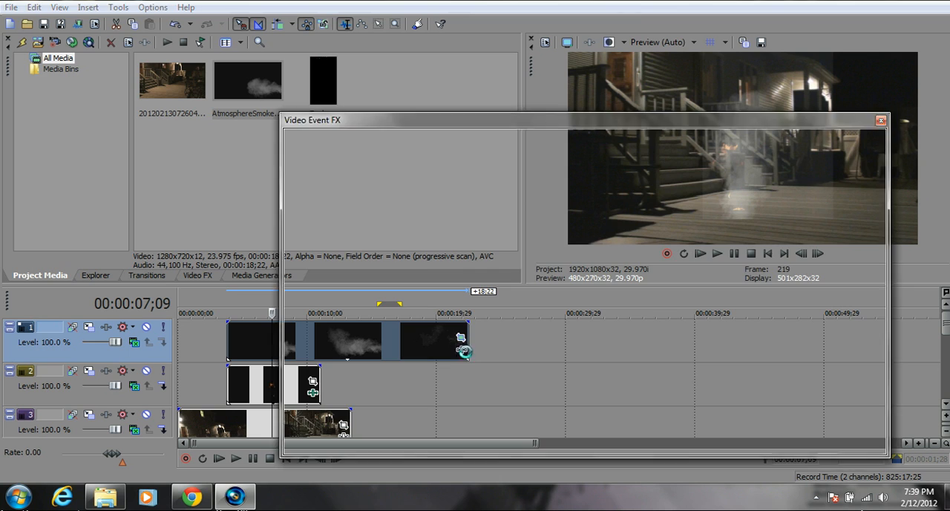
click(324, 339)
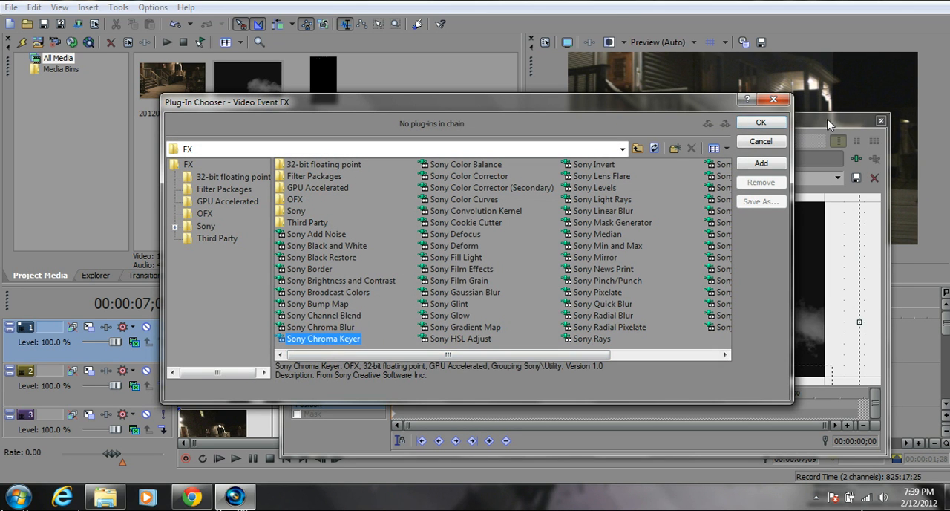
click(754, 124)
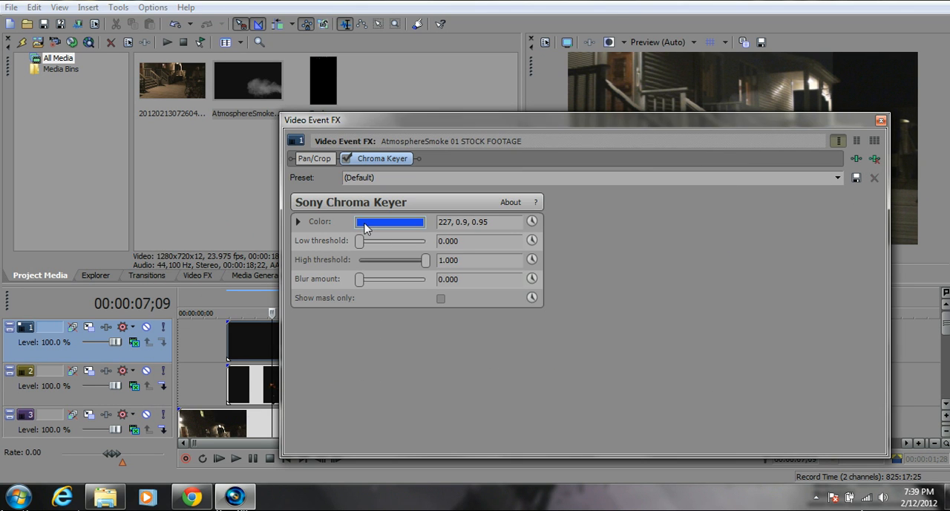
Set the smoke clip's Chroma Keyer color to black (0, 0.0, 0.0) and close the effect settings.
click(368, 228)
drag(409, 263, 240, 421)
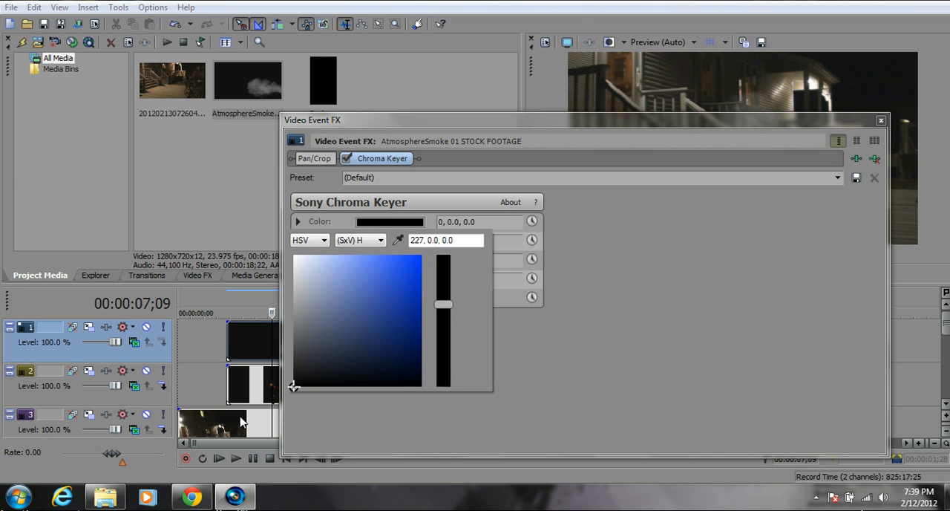
click(879, 121)
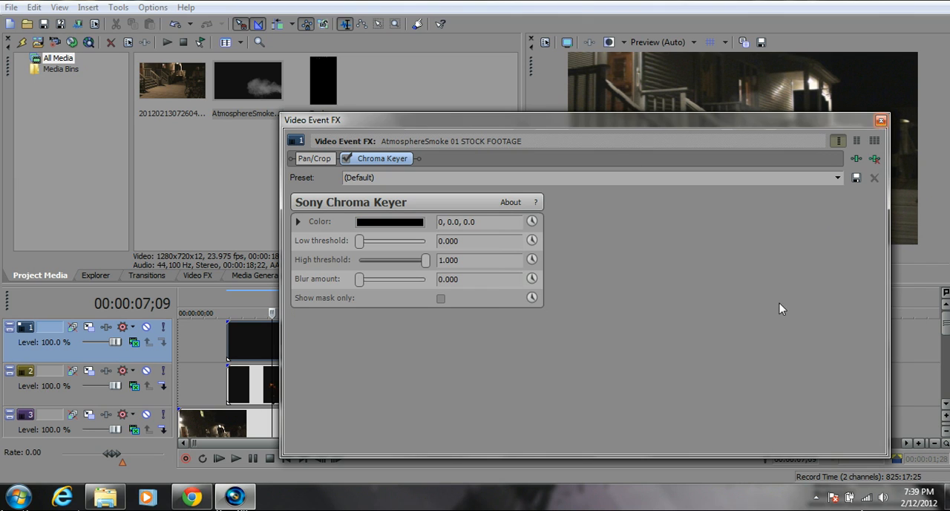
click(881, 119)
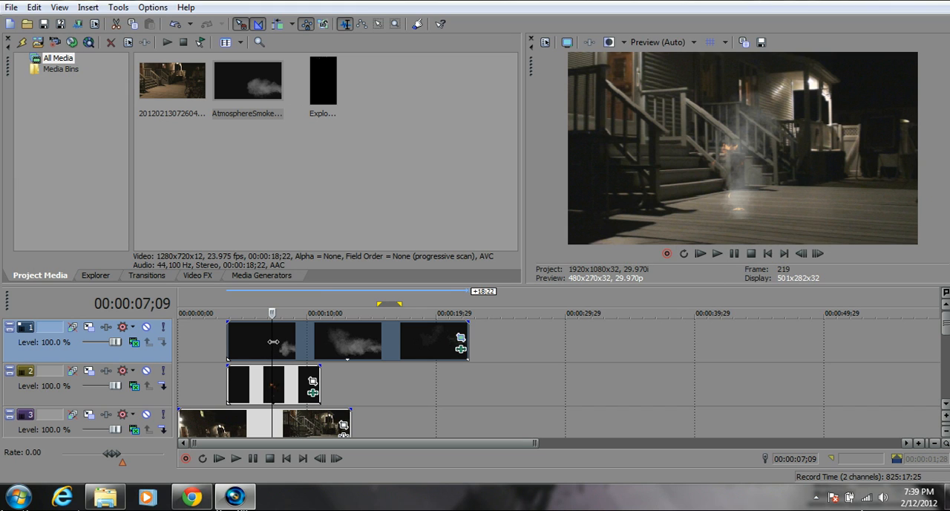
Shift the smoke clip 8 frames later so it starts slightly after the explosion clip.
drag(273, 342, 216, 347)
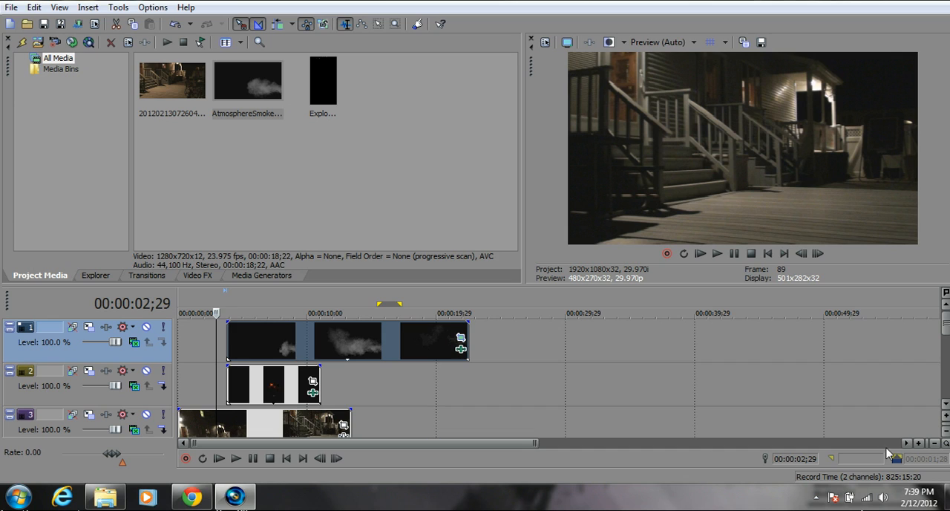
click(919, 443)
click(919, 442)
click(919, 442)
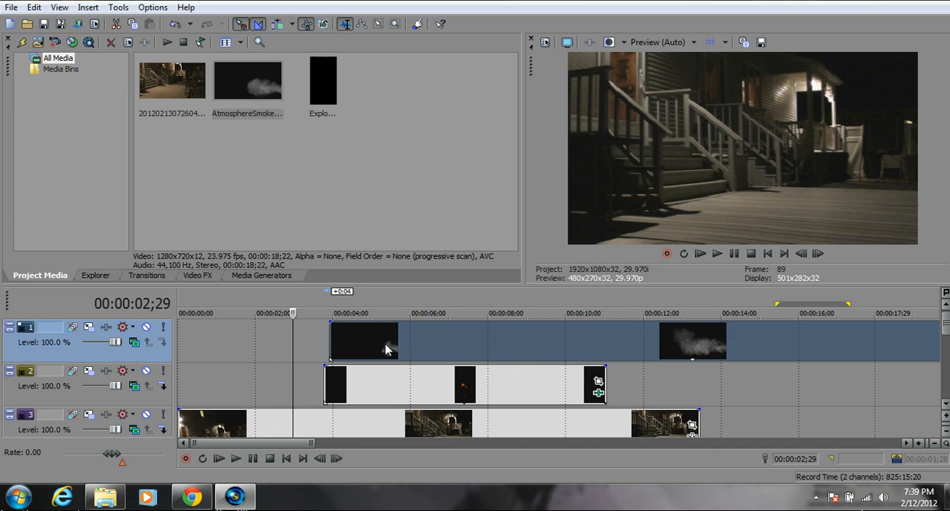
drag(386, 349, 391, 349)
Play back the smoke and explosion composite from 00:00:02;19, pausing once the flames have died down.
click(279, 340)
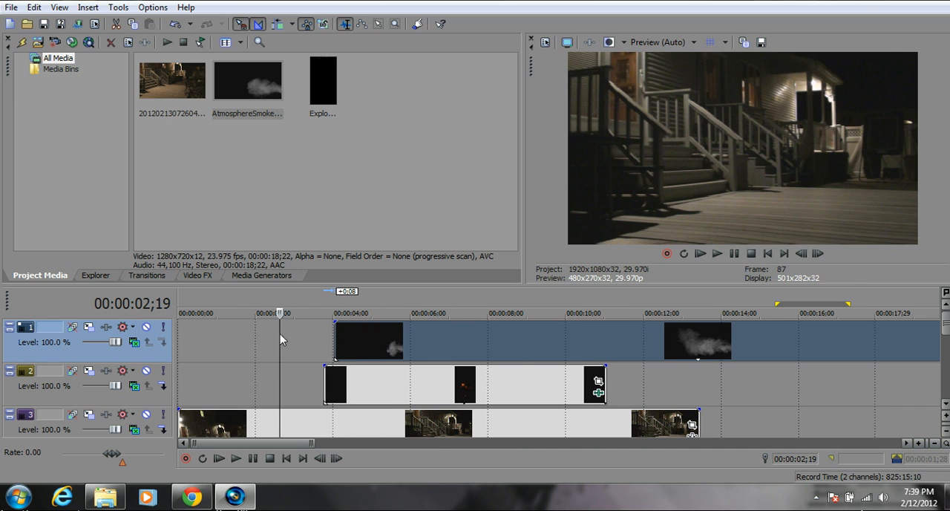
click(717, 255)
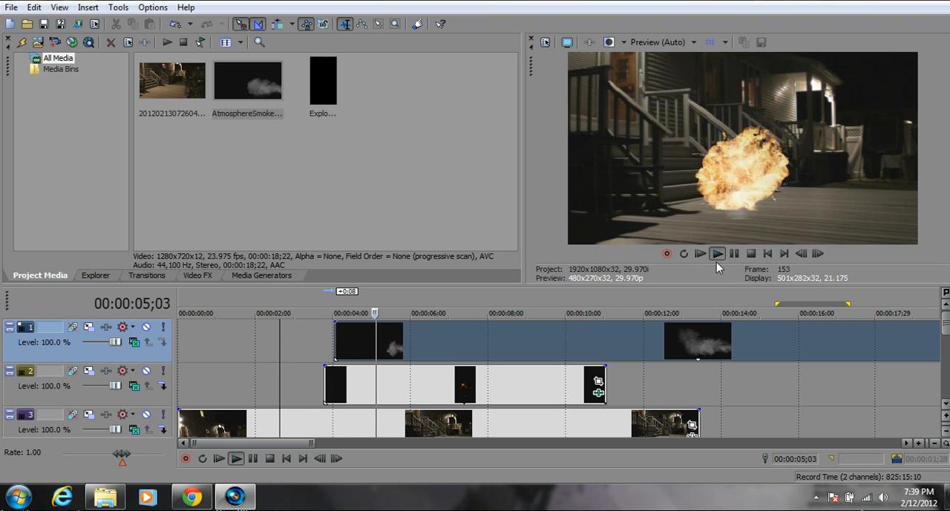
click(734, 255)
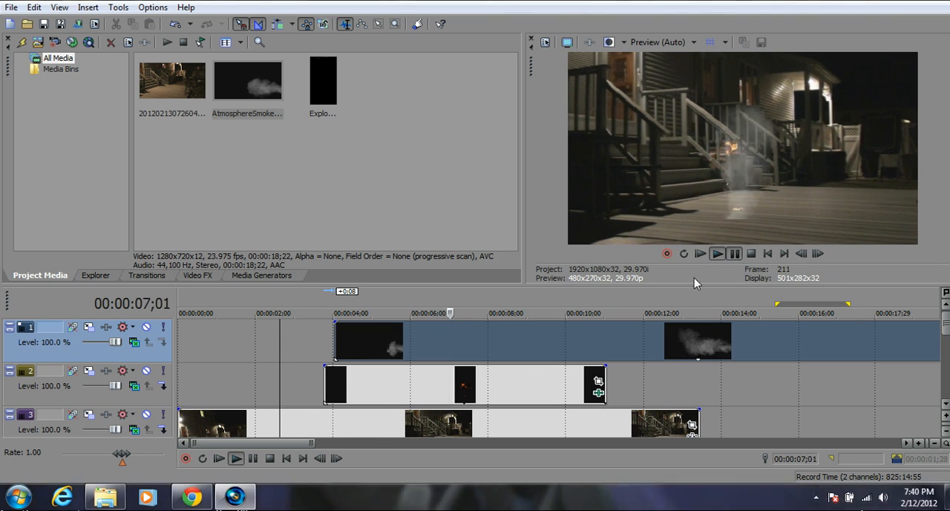
Shorten the smoke clip by 15:03 from its end so it stops shortly after the flames die down.
drag(304, 445, 326, 444)
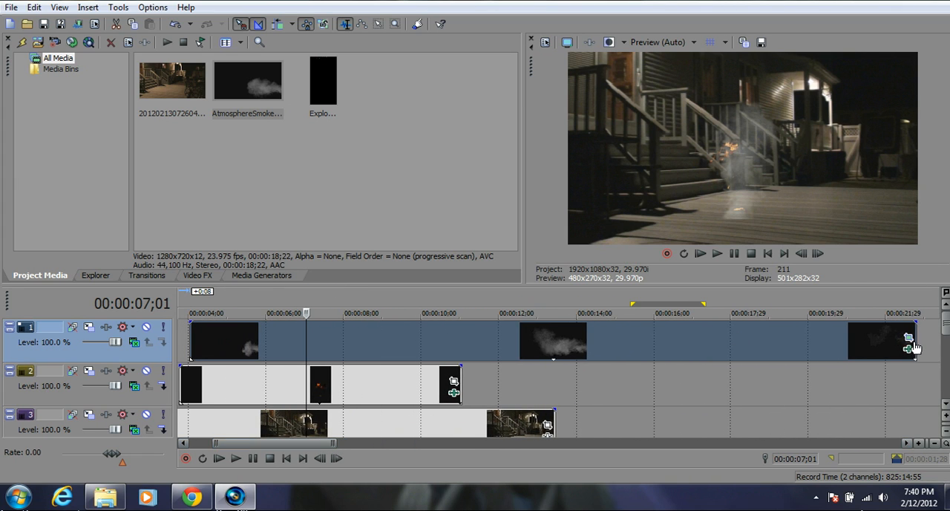
drag(911, 342, 329, 342)
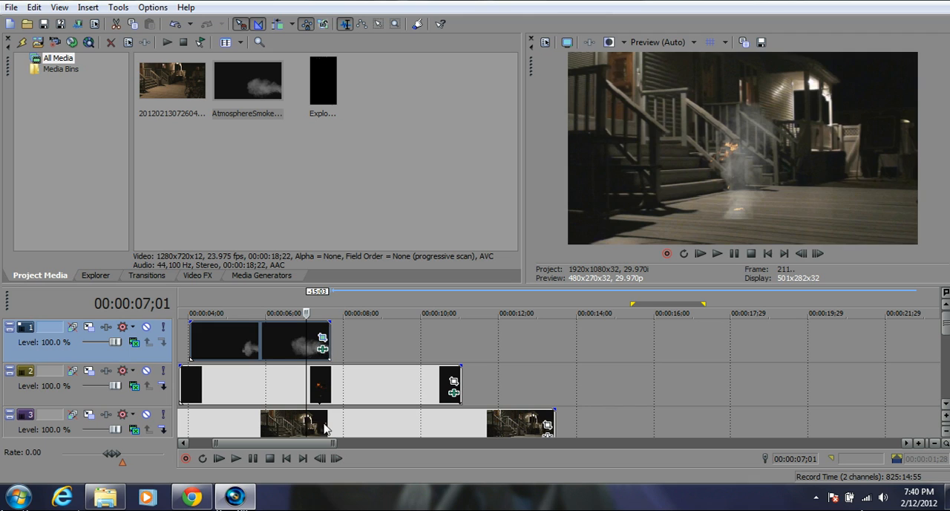
drag(311, 447, 256, 447)
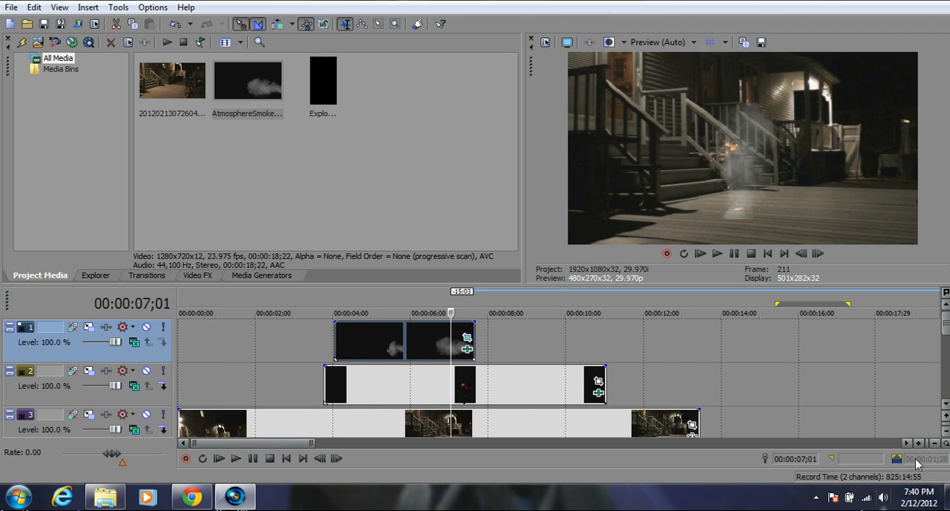
Play back the trimmed smoke and explosion composite from 00:00:02;19 and pause just after the smoke clip ends.
click(933, 443)
click(932, 443)
key(space)
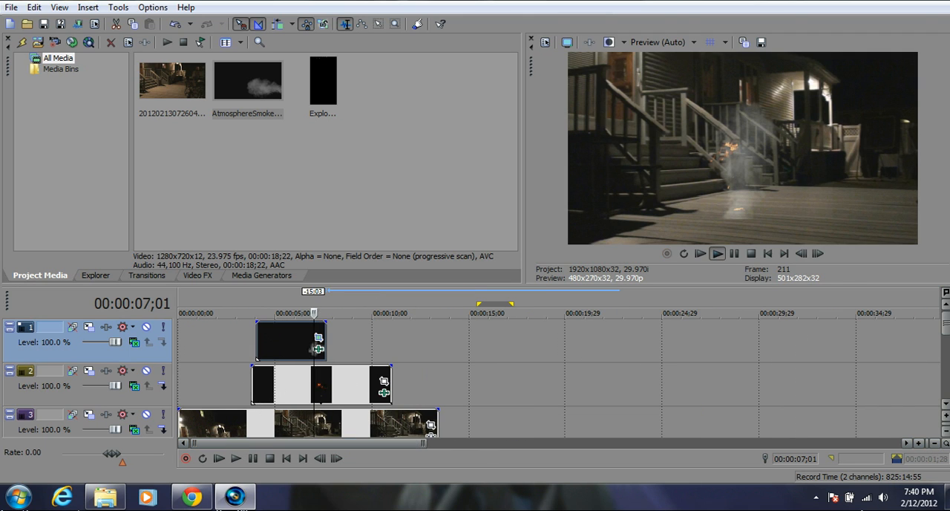
key(space)
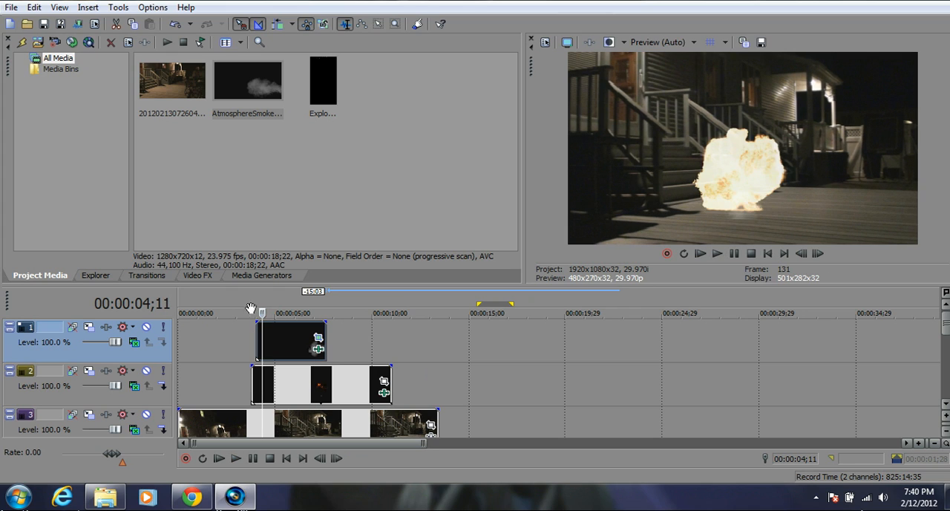
key(space)
click(228, 331)
key(space)
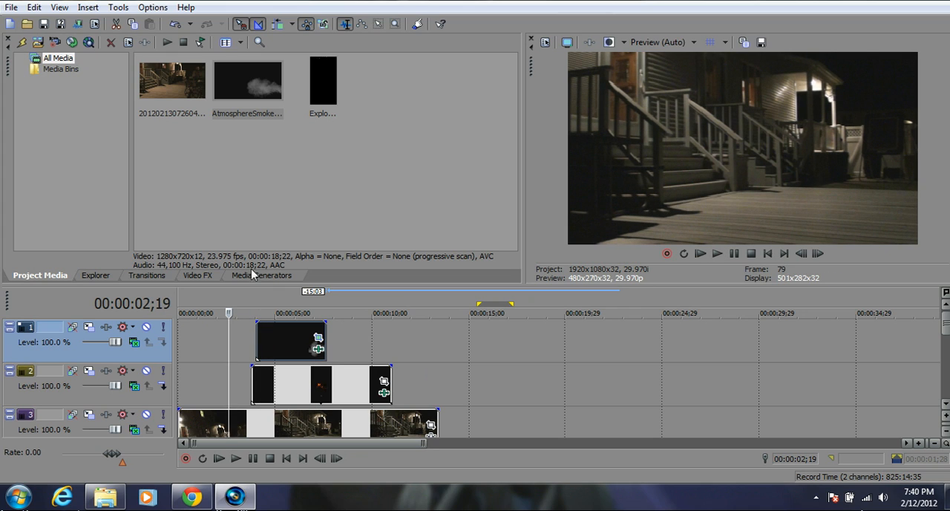
click(717, 254)
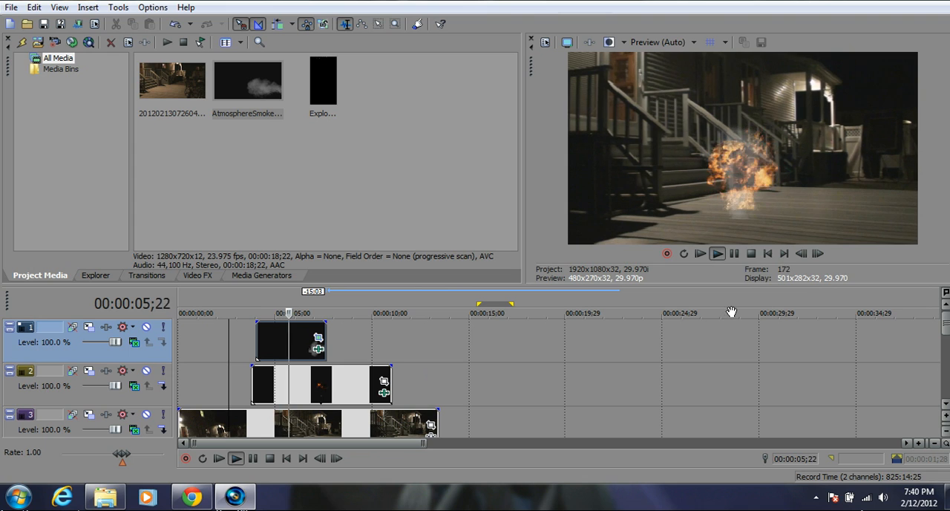
click(734, 254)
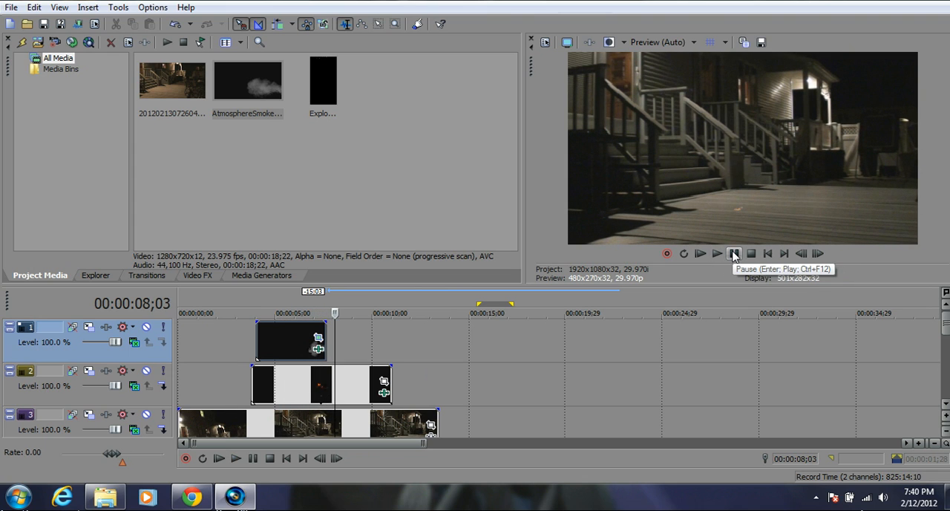